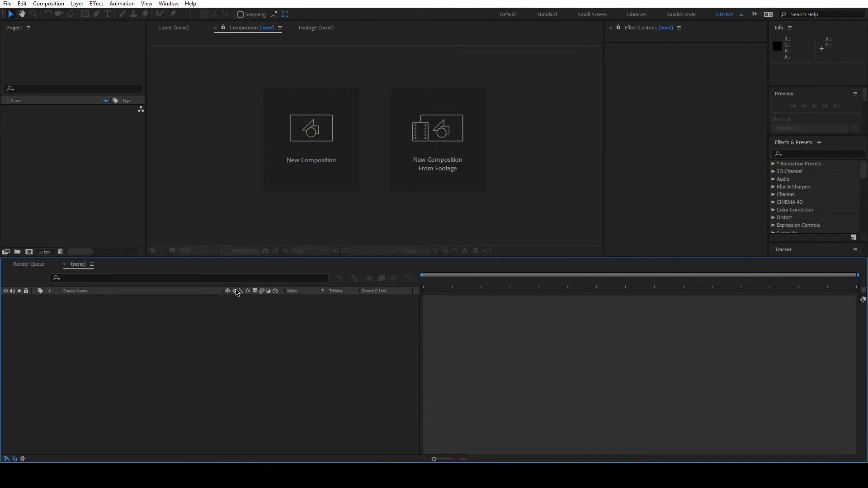
# Step: Create a new composition with the HDTV 1080 25 preset and enlarge its viewer area
pyautogui.click(73, 232)
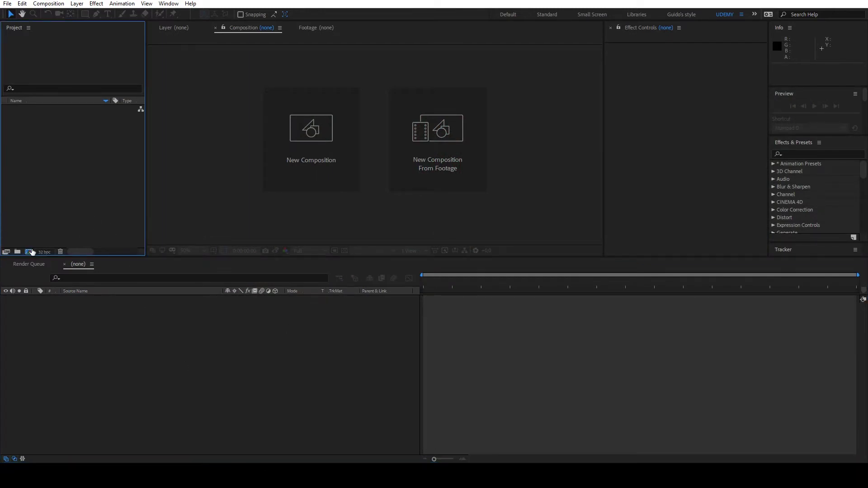
pyautogui.click(29, 252)
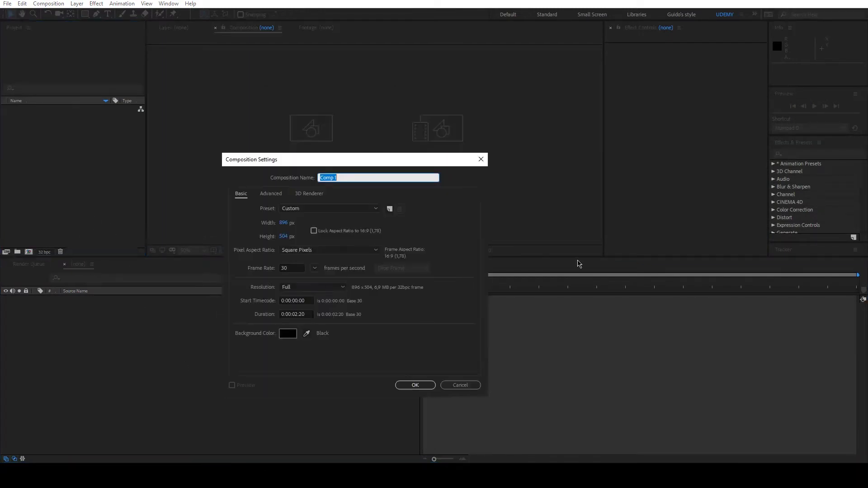
pyautogui.click(350, 208)
pyautogui.scroll(-3, 339, 283)
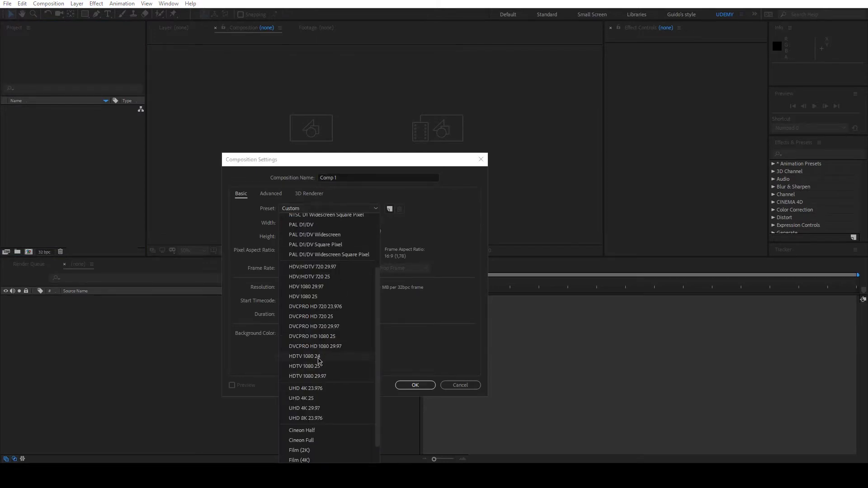
pyautogui.click(322, 368)
pyautogui.click(415, 385)
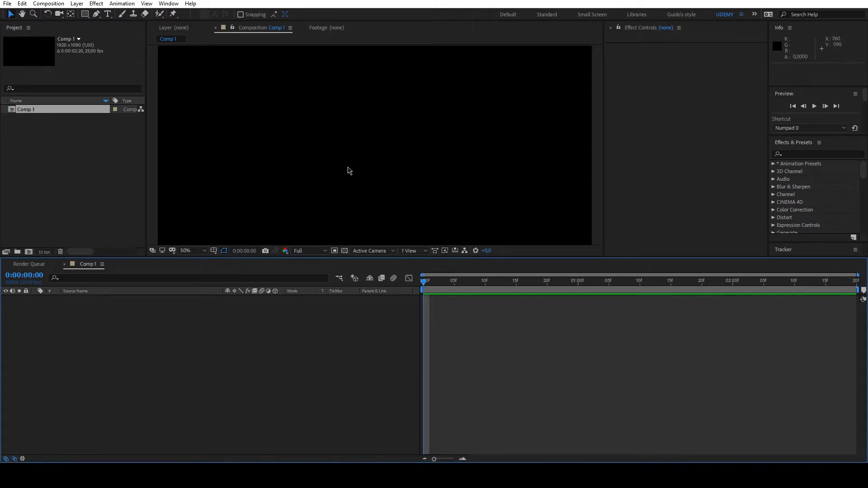
pyautogui.moveTo(603, 199); pyautogui.dragTo(661, 215)
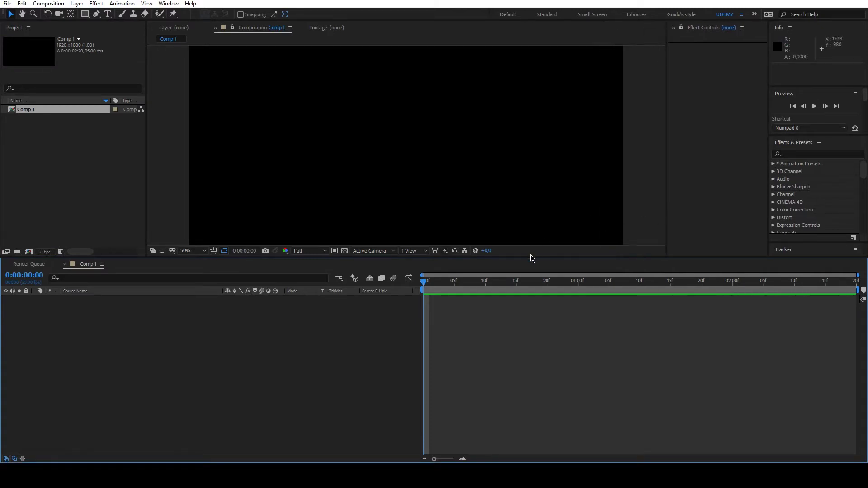
pyautogui.moveTo(531, 256); pyautogui.dragTo(535, 319)
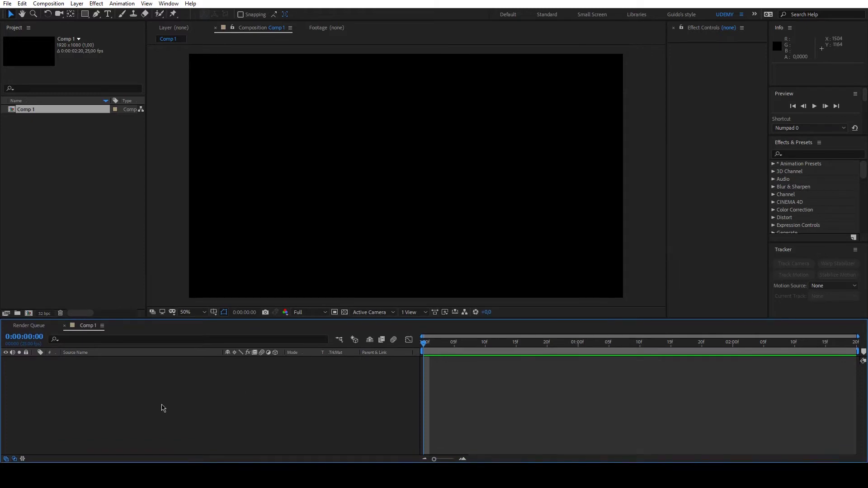
# Step: Create a deep red 1920 x 1080 px solid layer named 01
pyautogui.rightClick(133, 396)
pyautogui.moveTo(166, 304)
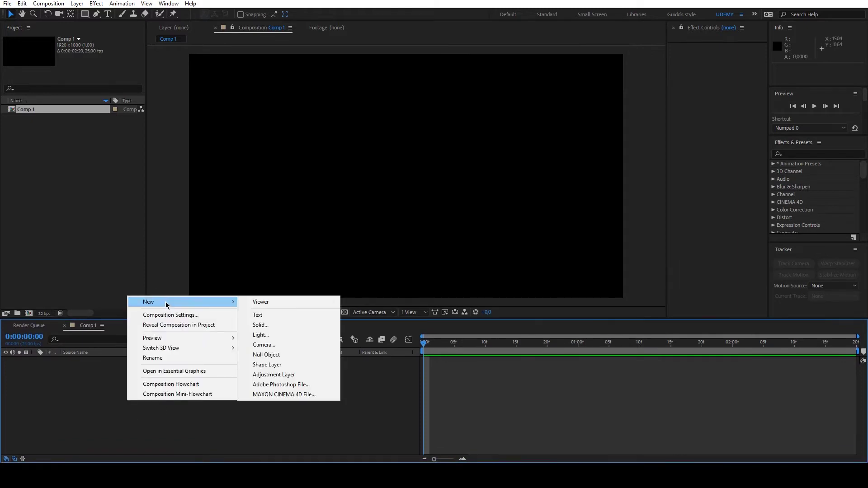
pyautogui.click(266, 326)
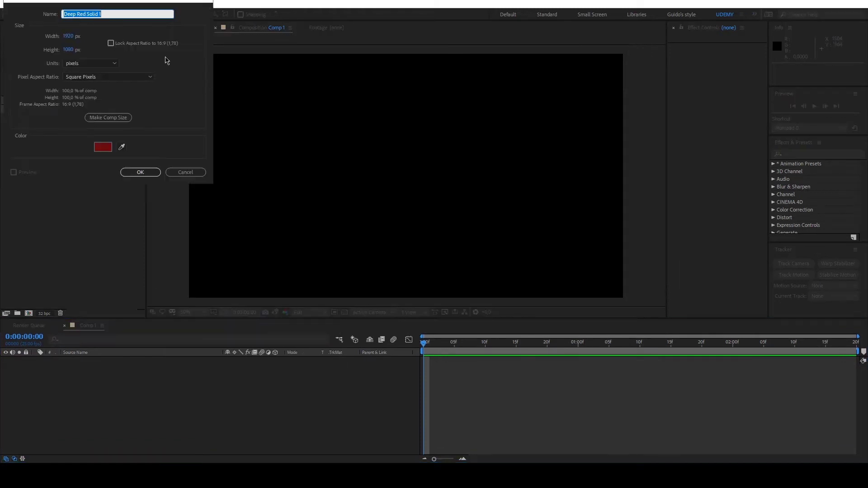
pyautogui.write('01')
pyautogui.click(140, 172)
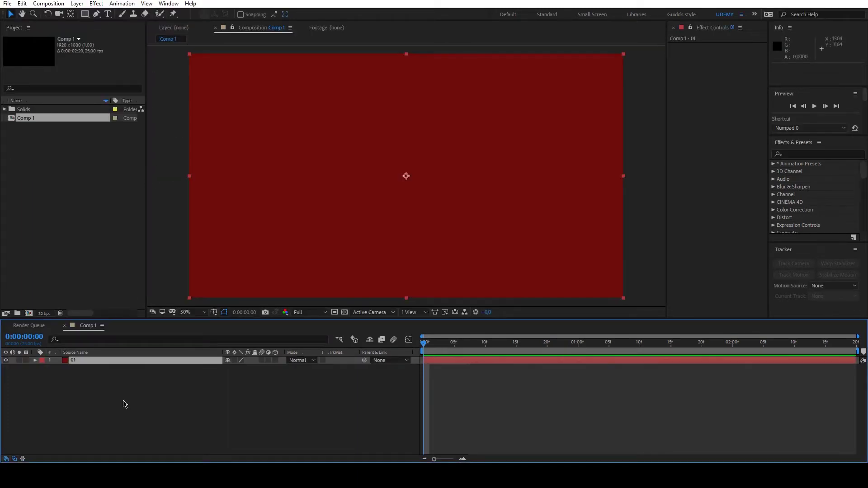
# Step: Create a second full-size solid layer named 02 with a muted blue colour, about 2C436F
pyautogui.rightClick(122, 402)
pyautogui.moveTo(141, 301)
pyautogui.click(291, 325)
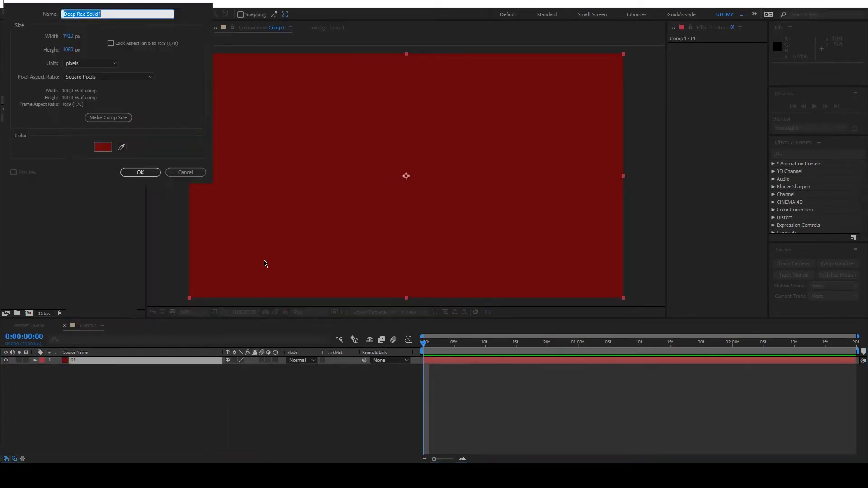
pyautogui.write('02')
pyautogui.click(108, 151)
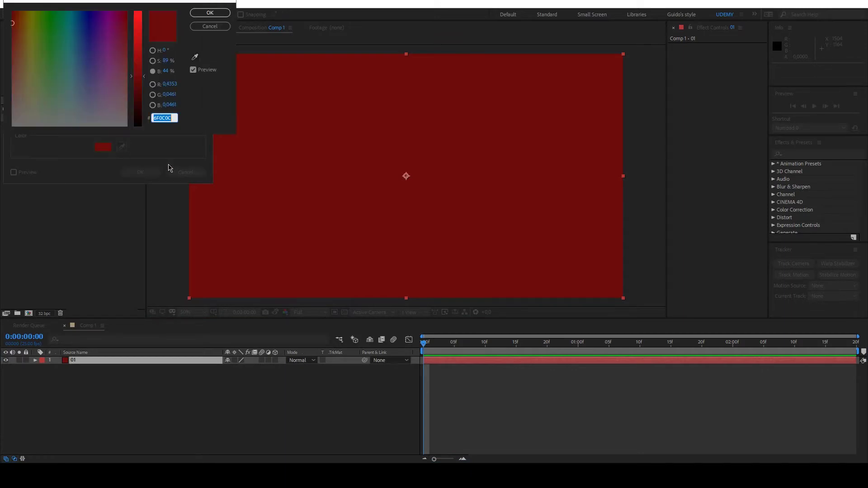
pyautogui.moveTo(81, 58); pyautogui.dragTo(81, 56)
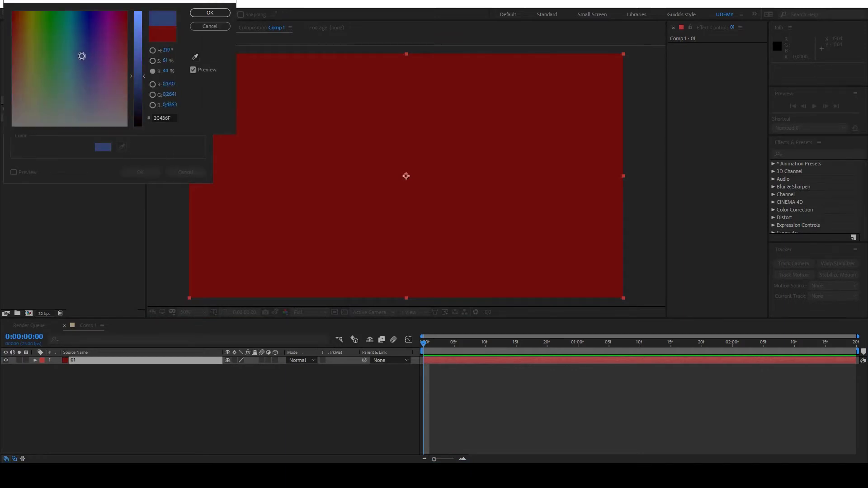
pyautogui.click(210, 13)
pyautogui.click(140, 172)
# Step: Create a third full-size solid layer named 03 with a brightened olive-yellow colour
pyautogui.rightClick(109, 402)
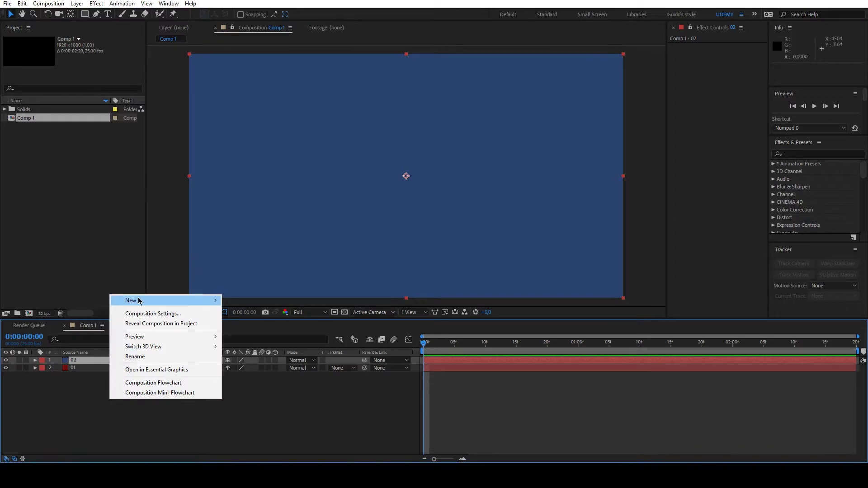
pyautogui.moveTo(136, 300)
pyautogui.click(289, 323)
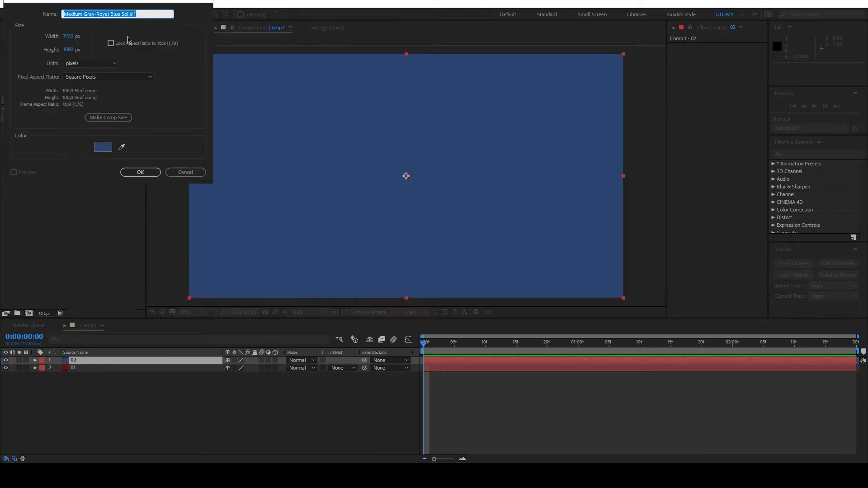
pyautogui.click(104, 150)
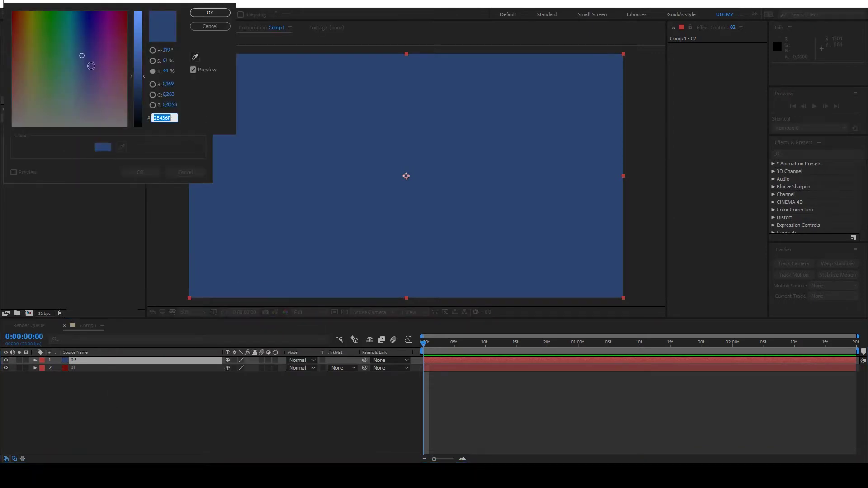
pyautogui.moveTo(85, 59)
pyautogui.mouseDown()
pyautogui.moveTo(21, 39)
pyautogui.moveTo(32, 38)
pyautogui.mouseUp()
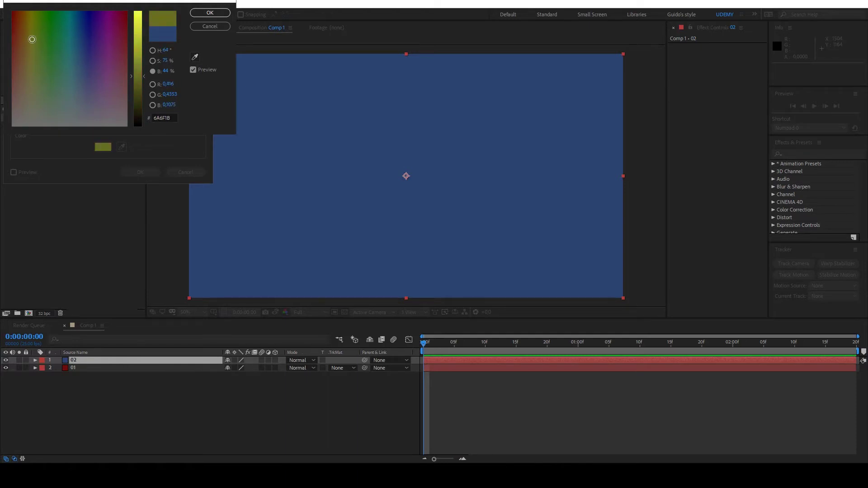
pyautogui.click(132, 59)
pyautogui.click(227, 18)
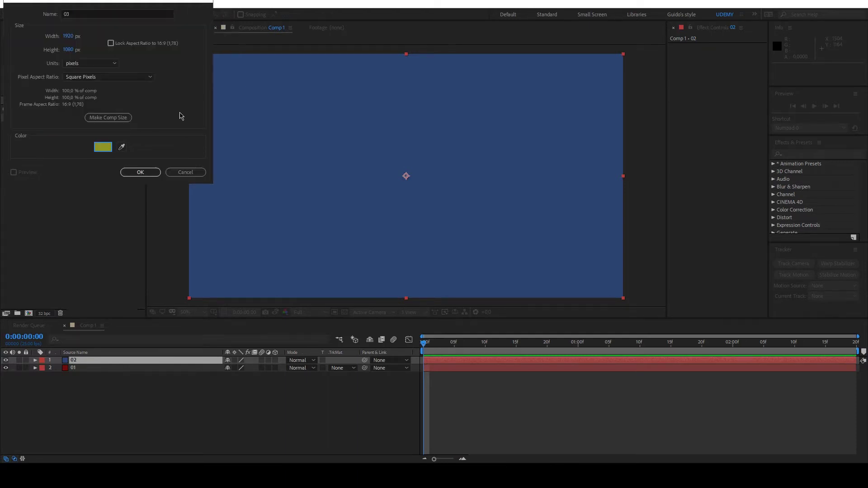
pyautogui.click(149, 172)
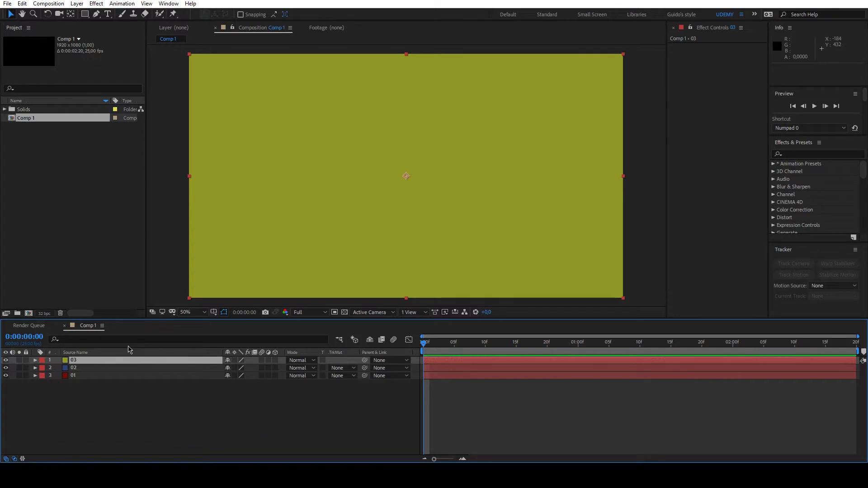
# Step: Scale all three solids down together to slightly under half size, and reshape solid 02 into a wide, low bar
pyautogui.moveTo(109, 391); pyautogui.dragTo(97, 360)
pyautogui.moveTo(189, 55); pyautogui.dragTo(285, 130)
pyautogui.click(69, 401)
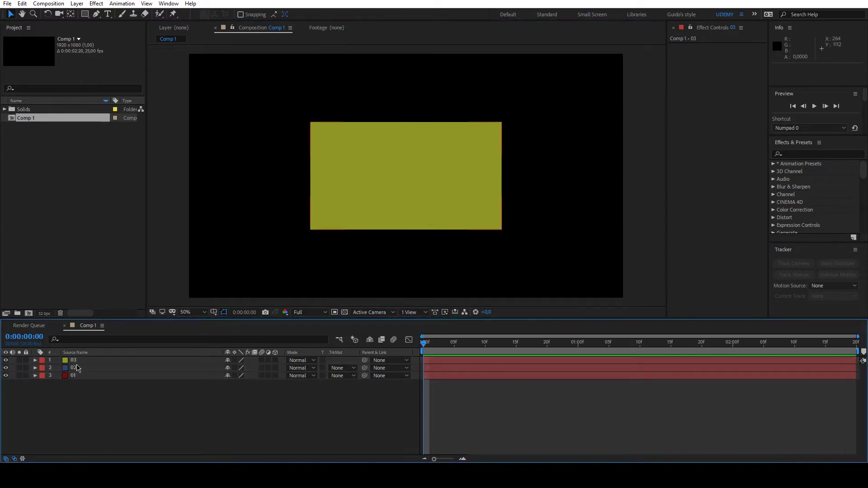
pyautogui.click(76, 368)
pyautogui.moveTo(311, 229); pyautogui.dragTo(202, 210)
# Step: Reshape solid 01 into a tall, narrow bar and shift it horizontally to a position of about 456, 540
pyautogui.click(97, 375)
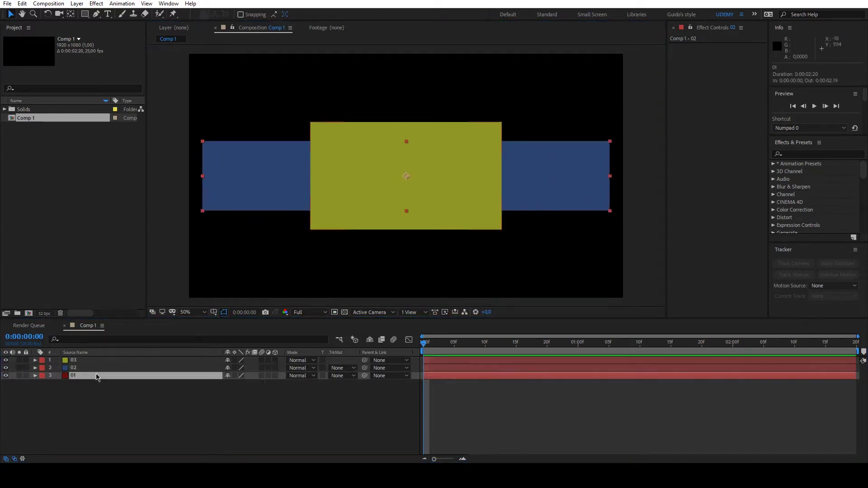
pyautogui.moveTo(310, 229); pyautogui.dragTo(365, 283)
pyautogui.moveTo(420, 256); pyautogui.dragTo(306, 255)
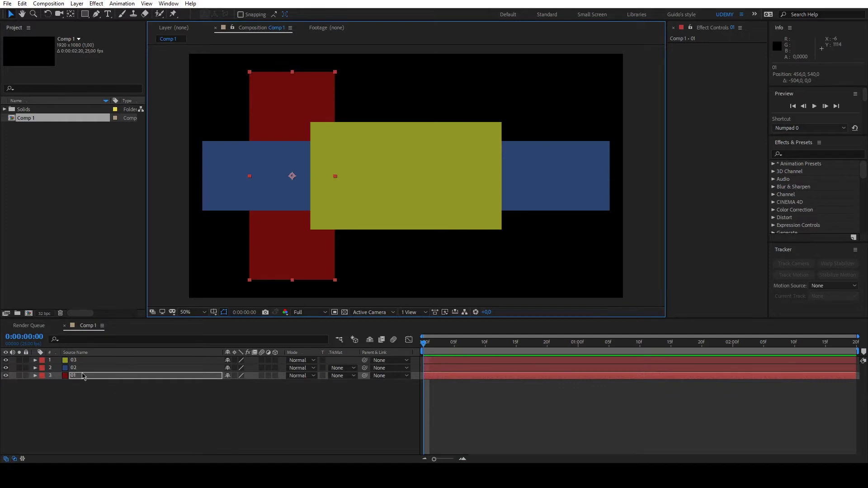
# Step: Reorder the layers so that 01 is uppermost, 02 is in the middle and 03 is lowest
pyautogui.moveTo(83, 376)
pyautogui.mouseDown()
pyautogui.moveTo(86, 358)
pyautogui.moveTo(81, 379)
pyautogui.moveTo(82, 367)
pyautogui.mouseUp()
pyautogui.click(83, 398)
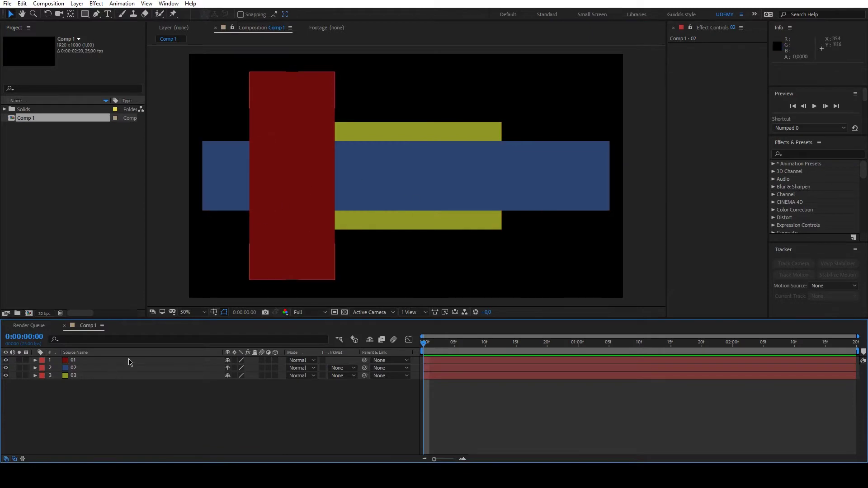
pyautogui.click(372, 172)
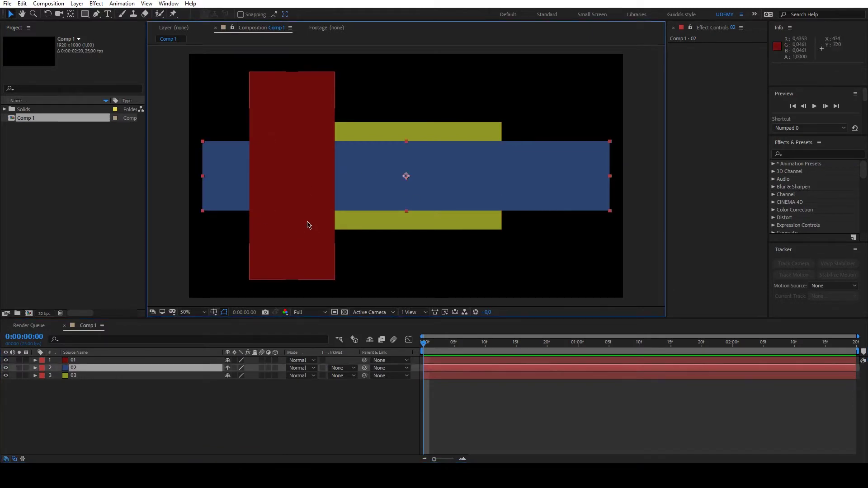
pyautogui.click(272, 441)
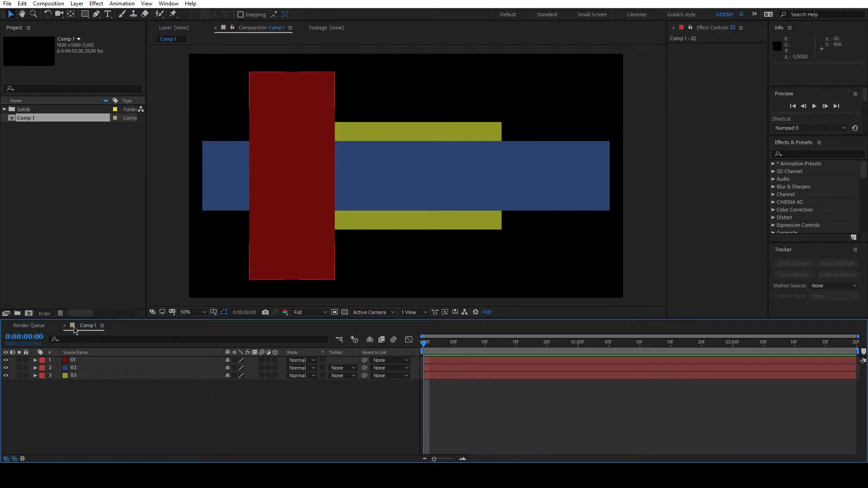
# Step: Add a null object to the composition and rename it CTRL
pyautogui.rightClick(73, 417)
pyautogui.moveTo(114, 321)
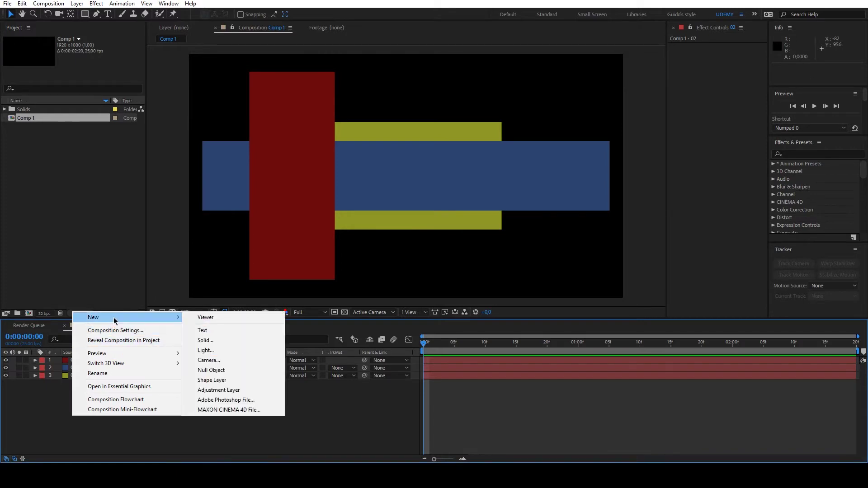
pyautogui.click(220, 369)
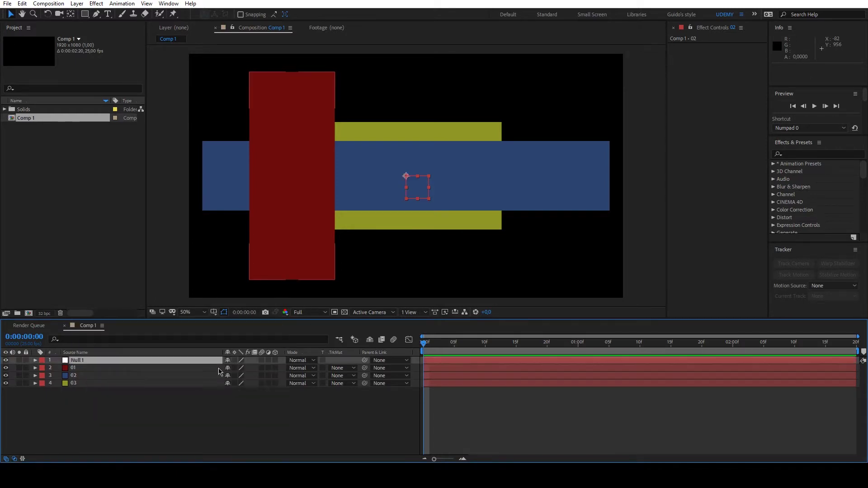
pyautogui.press('Return')
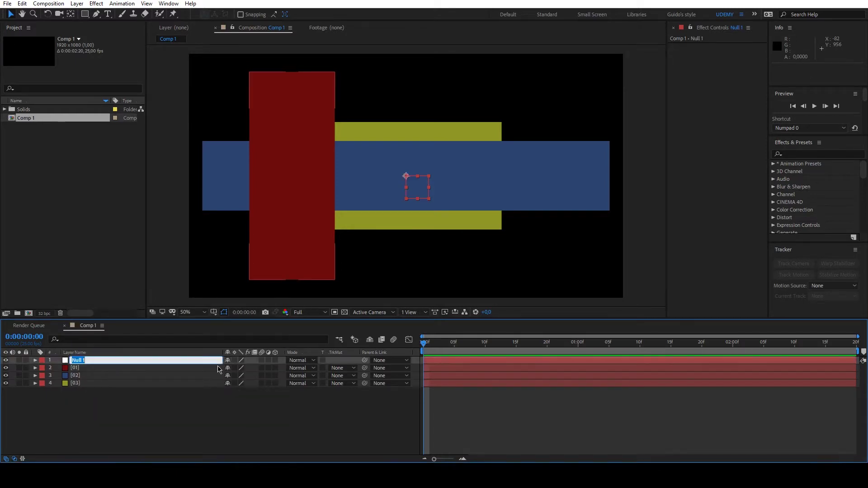
pyautogui.write('CTRL')
pyautogui.press('Return')
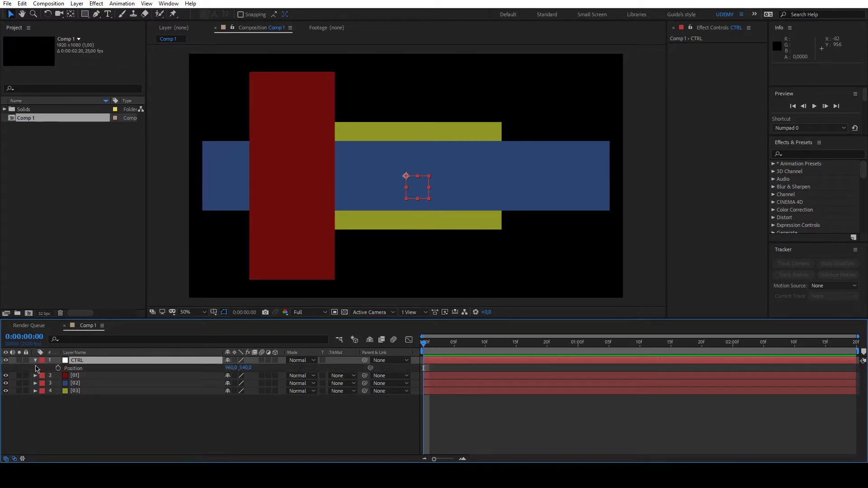
# Step: Reveal the Position property of the CTRL null and all three solid layers
pyautogui.moveTo(105, 413); pyautogui.dragTo(100, 359)
pyautogui.press('p')
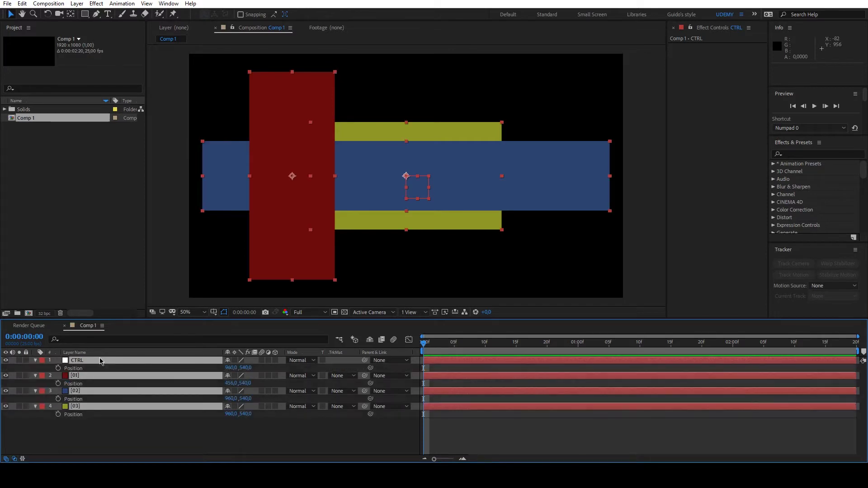
pyautogui.click(134, 448)
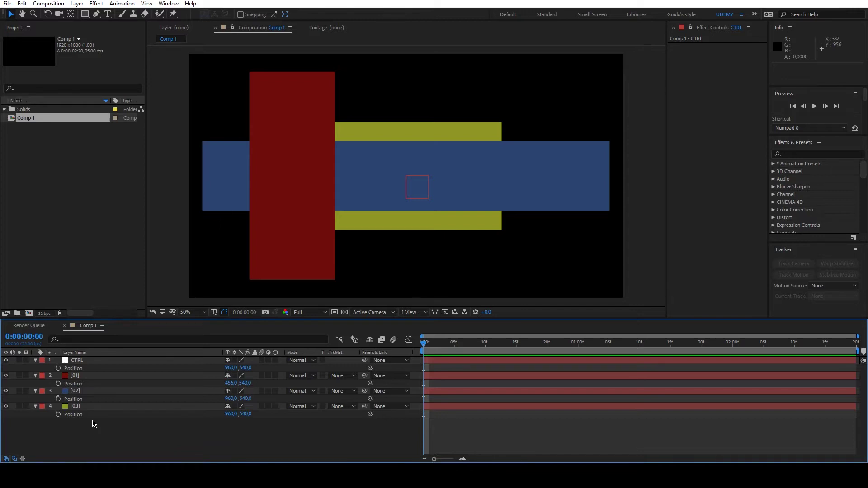
# Step: Link layer 01's Position to the CTRL null's Position with the expression thisComp.layer("CTRL").transform.position
pyautogui.click(91, 384)
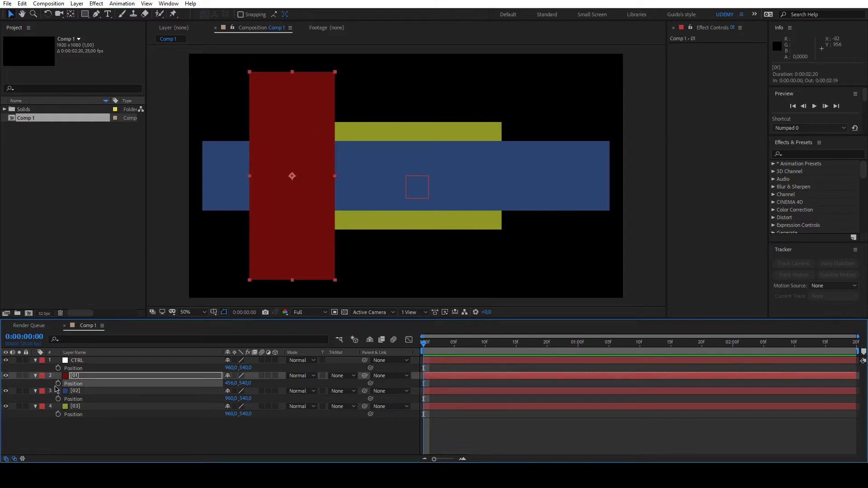
pyautogui.keyDown('alt'); pyautogui.click(58, 384); pyautogui.keyUp('alt')
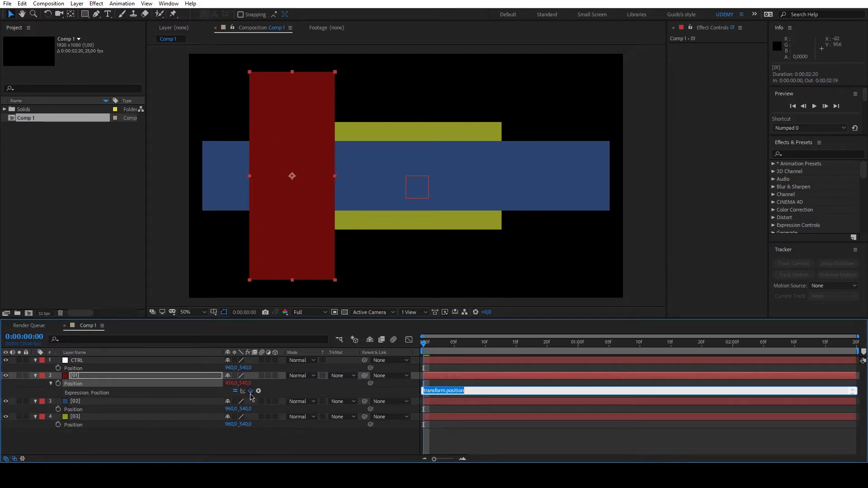
pyautogui.moveTo(250, 391); pyautogui.dragTo(92, 372)
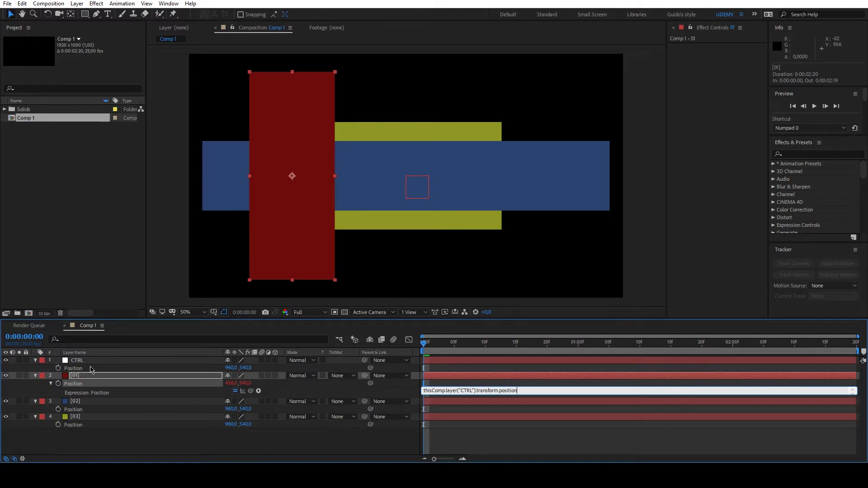
pyautogui.click(205, 446)
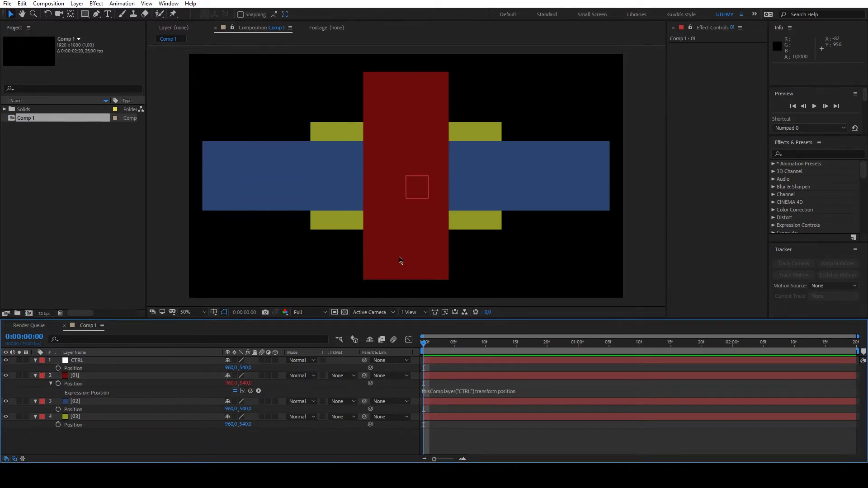
# Step: Move the CTRL null to about 944, 480 to test the link with layer 01, and undo the move
pyautogui.click(113, 365)
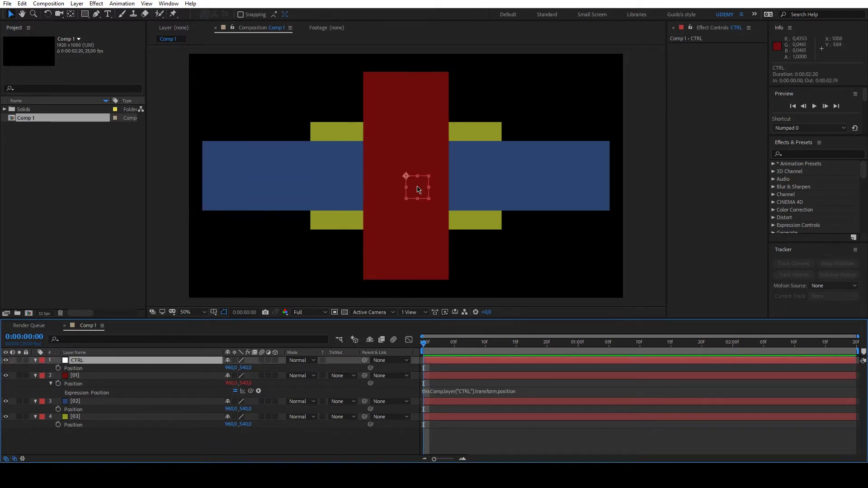
pyautogui.moveTo(403, 188); pyautogui.dragTo(408, 174)
pyautogui.hotkey('ctrl', 'z')
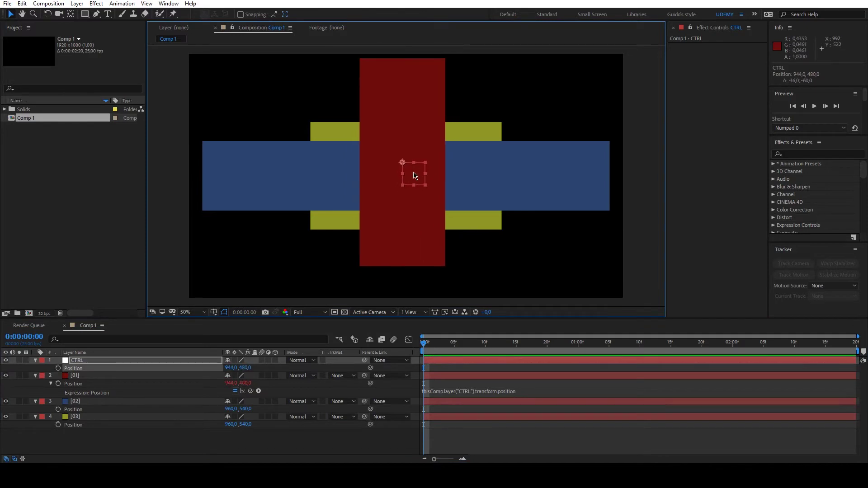
pyautogui.hotkey('ctrl', 'z')
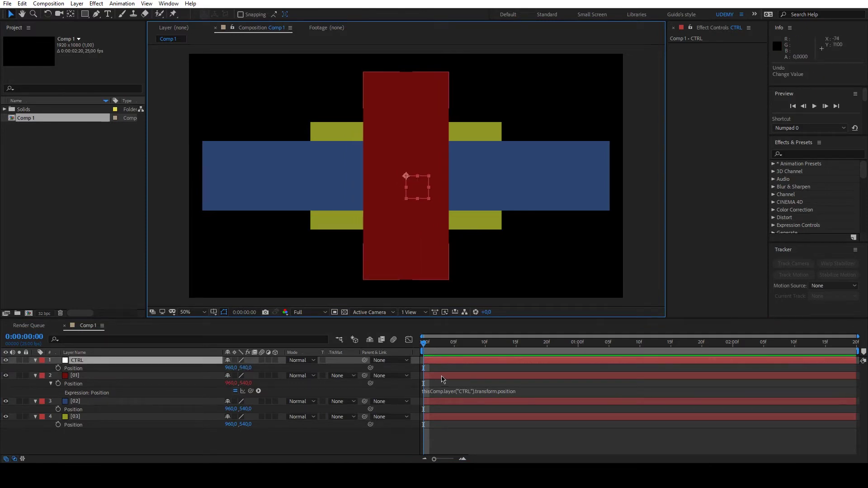
# Step: Link the Position of layers 02 and 03 to the CTRL null with the expression thisComp.layer("CTRL").transform.position
pyautogui.keyDown('alt'); pyautogui.click(58, 409); pyautogui.keyUp('alt')
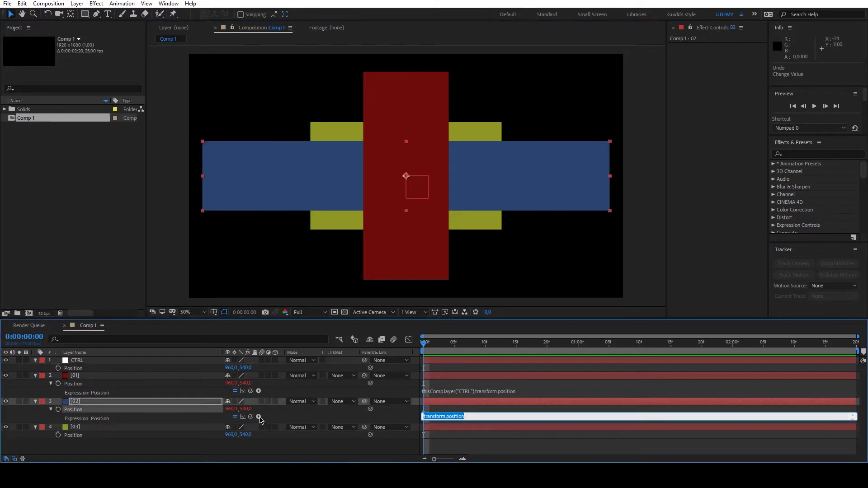
pyautogui.moveTo(259, 417); pyautogui.dragTo(83, 372)
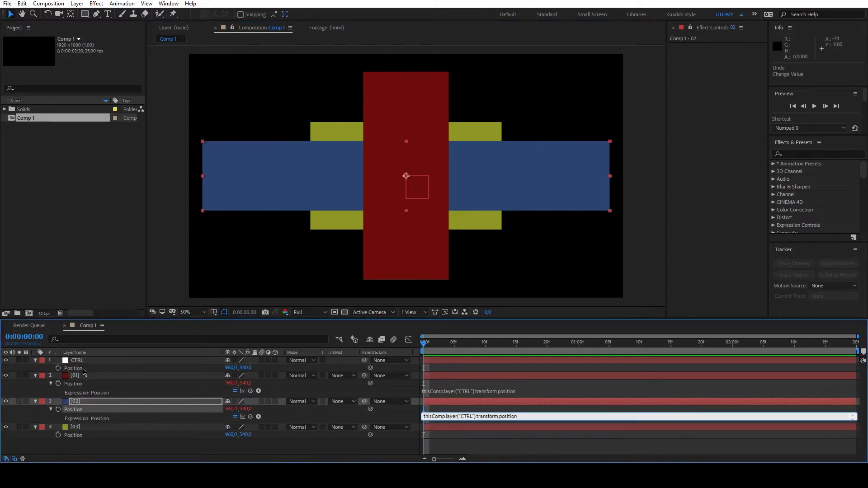
pyautogui.keyDown('alt'); pyautogui.click(58, 435); pyautogui.keyUp('alt')
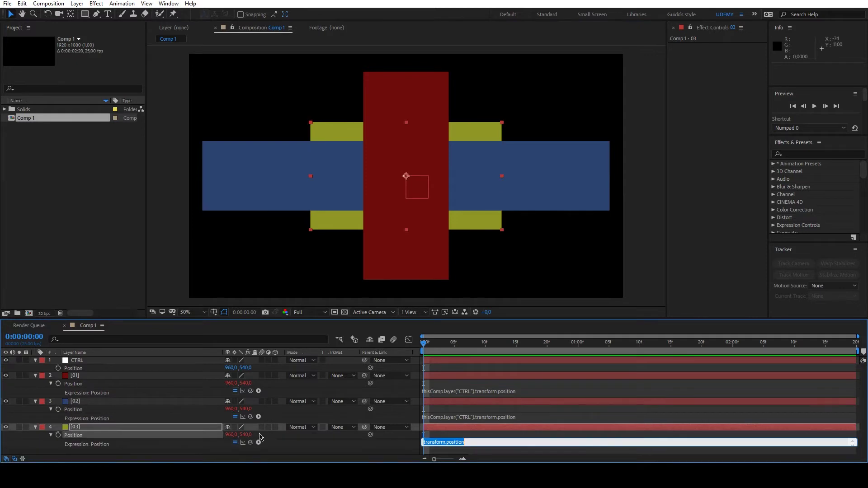
pyautogui.moveTo(252, 442); pyautogui.dragTo(84, 368)
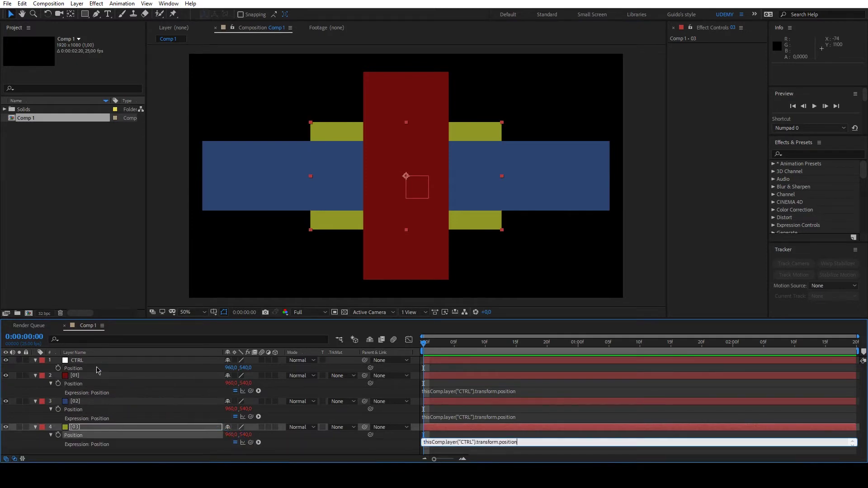
pyautogui.click(115, 458)
# Step: Move the CTRL null slightly to test that all three solids follow it, and undo the move
pyautogui.click(410, 192)
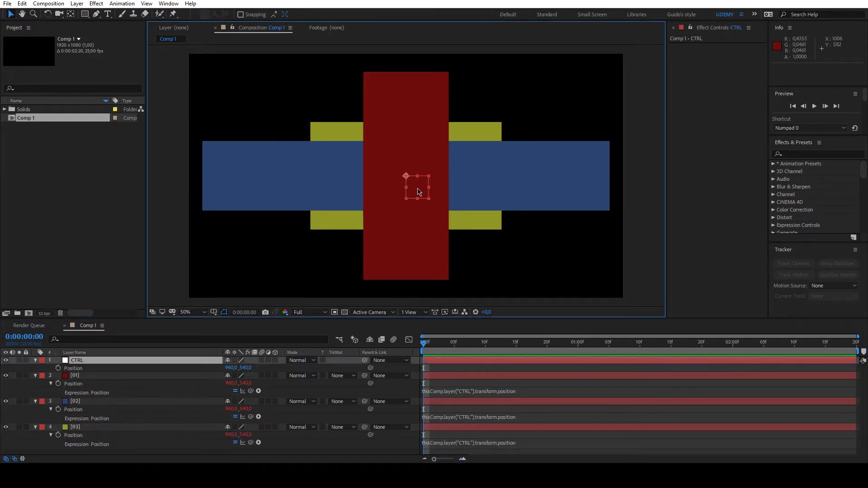
pyautogui.moveTo(410, 192)
pyautogui.mouseDown()
pyautogui.moveTo(443, 163)
pyautogui.moveTo(432, 162)
pyautogui.moveTo(420, 205)
pyautogui.moveTo(413, 179)
pyautogui.mouseUp()
pyautogui.hotkey('ctrl', 'z')
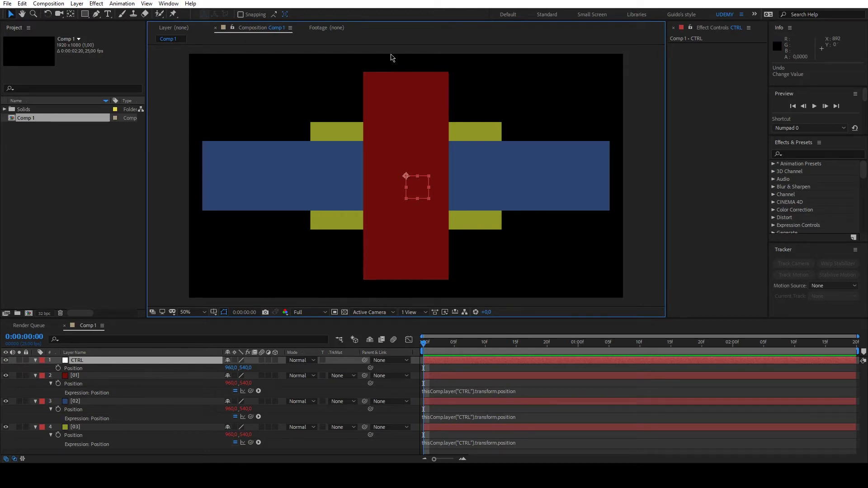
# Step: Try to move the solids directly in the composition instead of through the CTRL null
pyautogui.moveTo(412, 248); pyautogui.dragTo(346, 243)
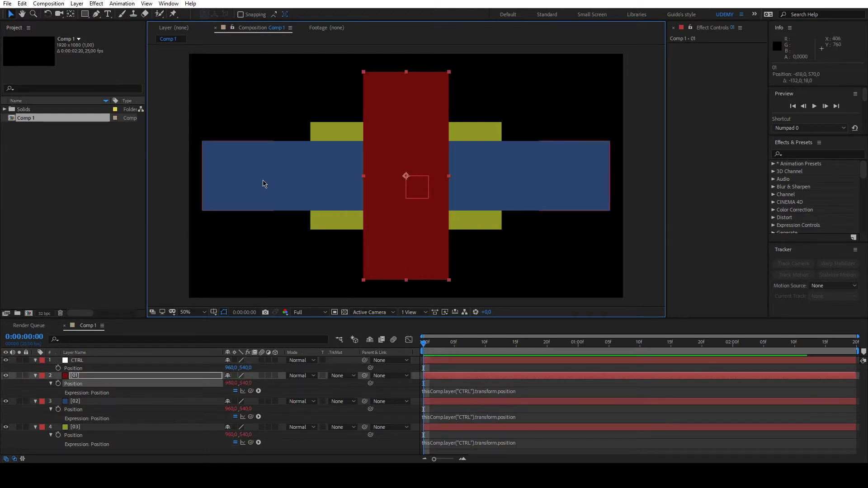
pyautogui.moveTo(264, 184); pyautogui.dragTo(278, 246)
pyautogui.moveTo(335, 223); pyautogui.dragTo(277, 244)
pyautogui.click(265, 202)
pyautogui.moveTo(264, 202); pyautogui.dragTo(244, 188)
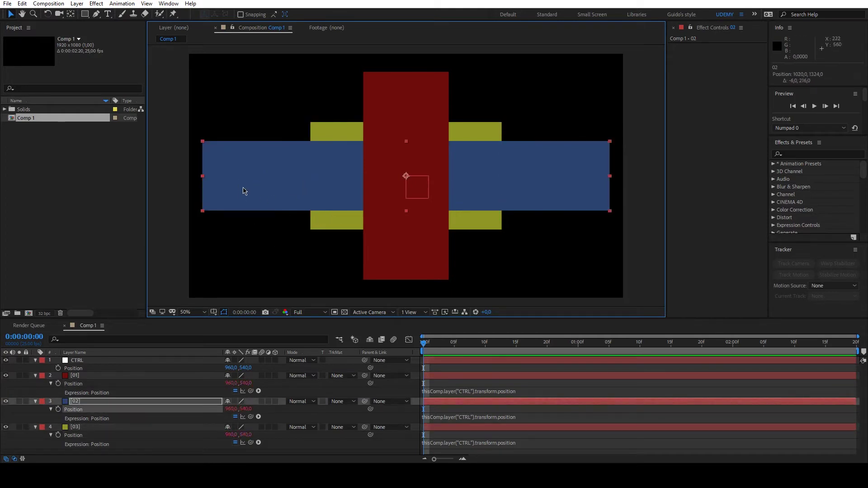
pyautogui.moveTo(329, 218); pyautogui.dragTo(276, 209)
pyautogui.click(414, 233)
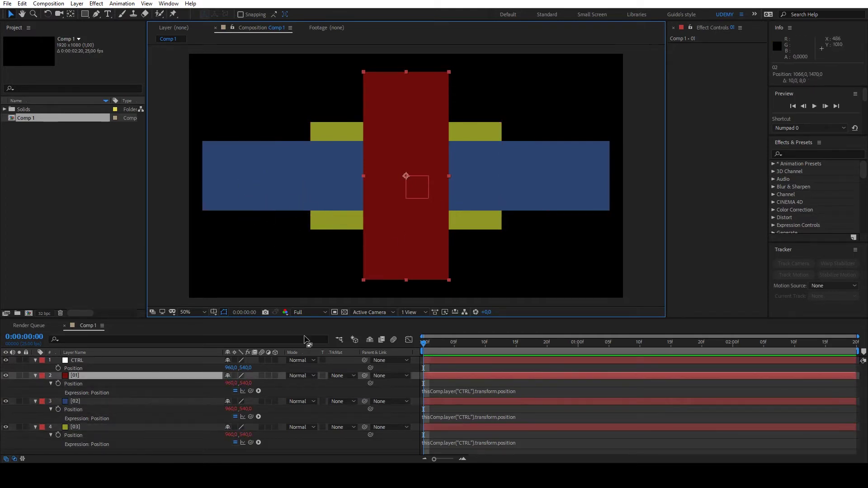
# Step: Collapse layers 01, 02 and 03 and show only the Anchor Point property for the three of them
pyautogui.click(36, 377)
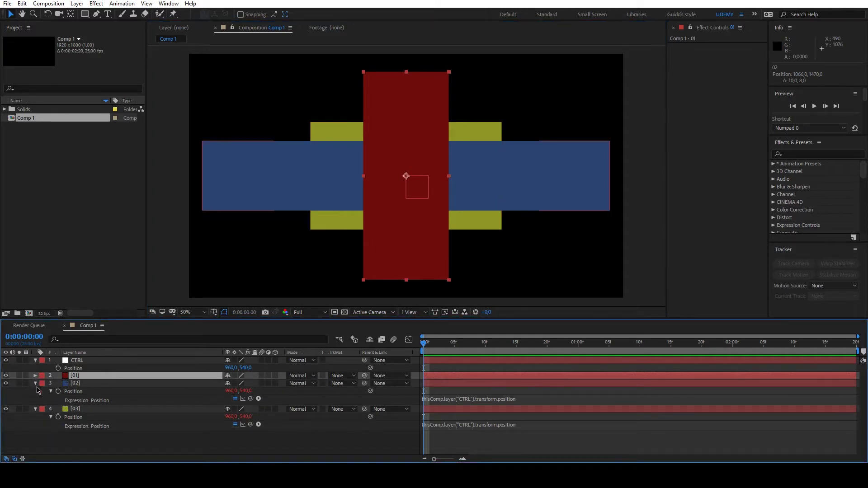
pyautogui.click(35, 383)
pyautogui.click(35, 391)
pyautogui.keyDown('shift'); pyautogui.click(68, 393); pyautogui.keyUp('shift')
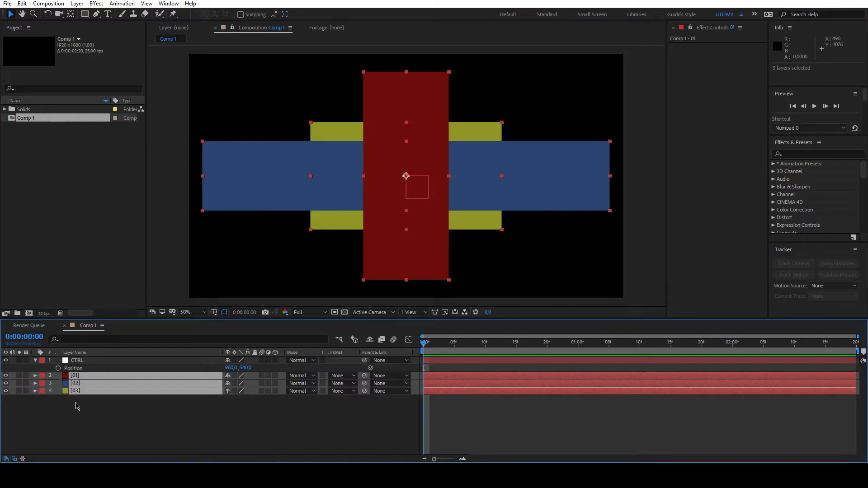
pyautogui.press('a')
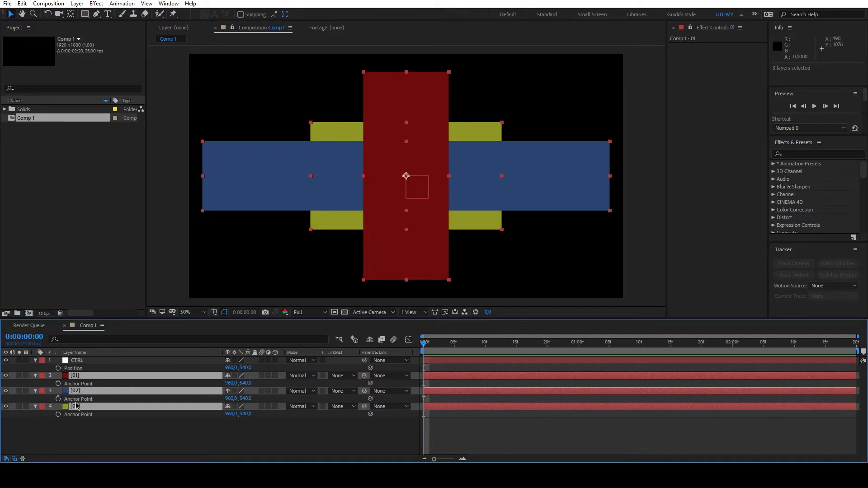
pyautogui.click(86, 423)
pyautogui.click(77, 360)
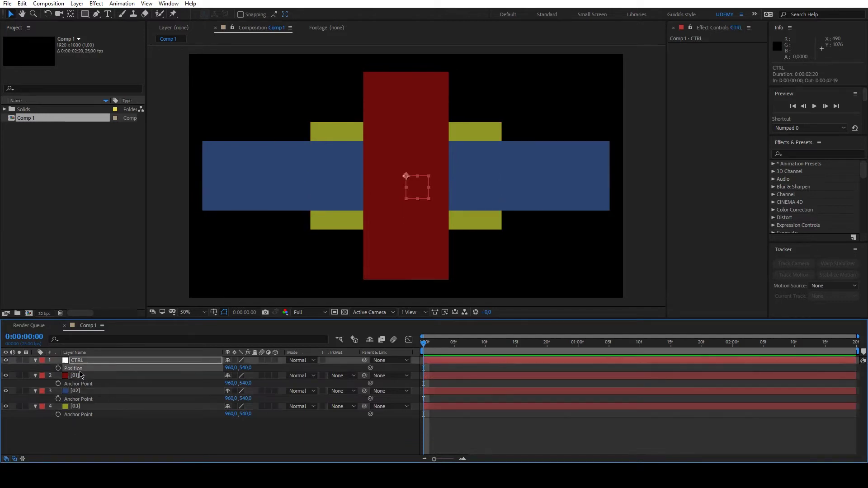
# Step: Try out Anchor Point shifts and a larger scale on layer 01, undoing the Anchor Point shifts
pyautogui.click(77, 376)
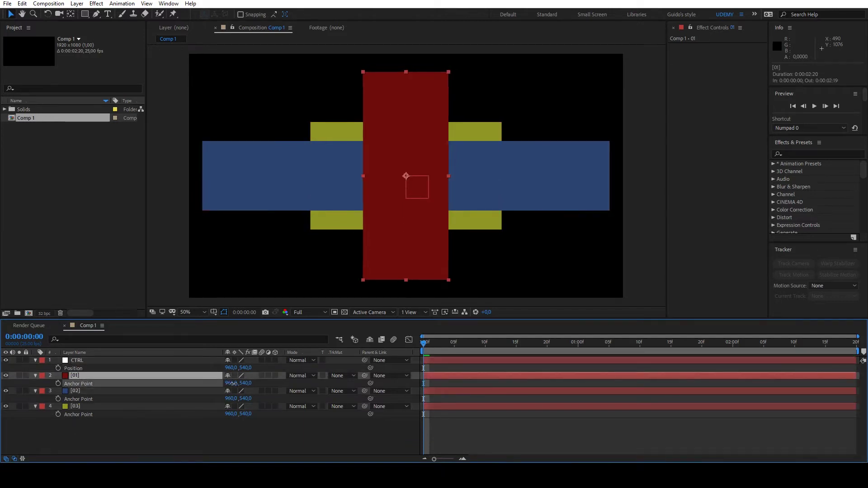
pyautogui.moveTo(234, 383); pyautogui.dragTo(260, 383)
pyautogui.moveTo(316, 91); pyautogui.dragTo(351, 159)
pyautogui.hotkey('ctrl', 'z')
pyautogui.hotkey('ctrl', 'z')
pyautogui.hotkey('ctrl', 'z')
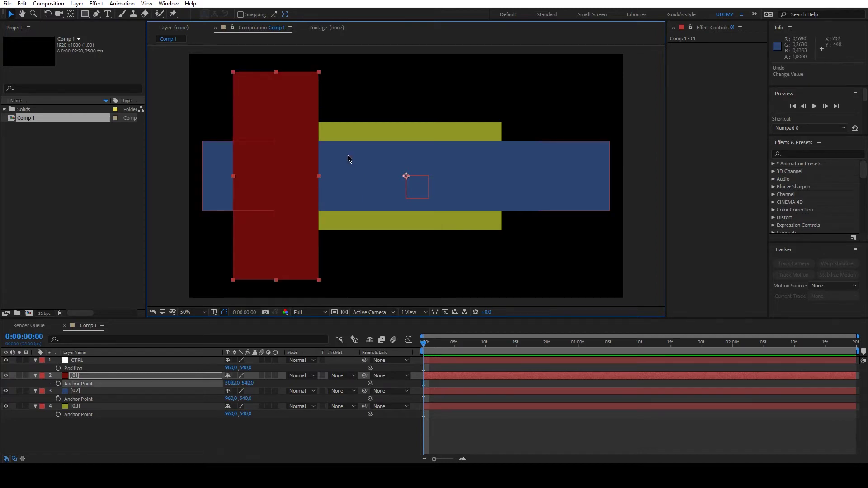
pyautogui.hotkey('ctrl', 'z')
pyautogui.moveTo(450, 72); pyautogui.dragTo(523, 54)
pyautogui.moveTo(231, 383); pyautogui.dragTo(372, 312)
pyautogui.hotkey('ctrl', 'z')
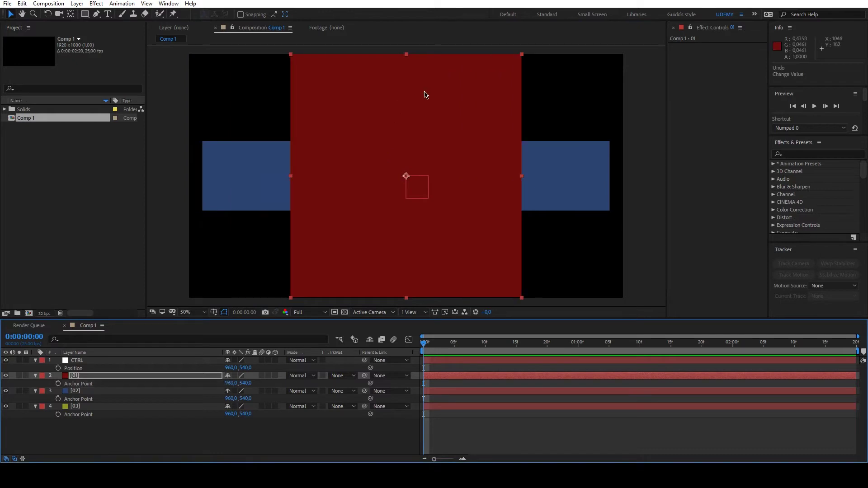
# Step: Scale layer 01 to about 16% by 86% and set its Anchor Point to about 4290, 580
pyautogui.moveTo(522, 54); pyautogui.dragTo(441, 71)
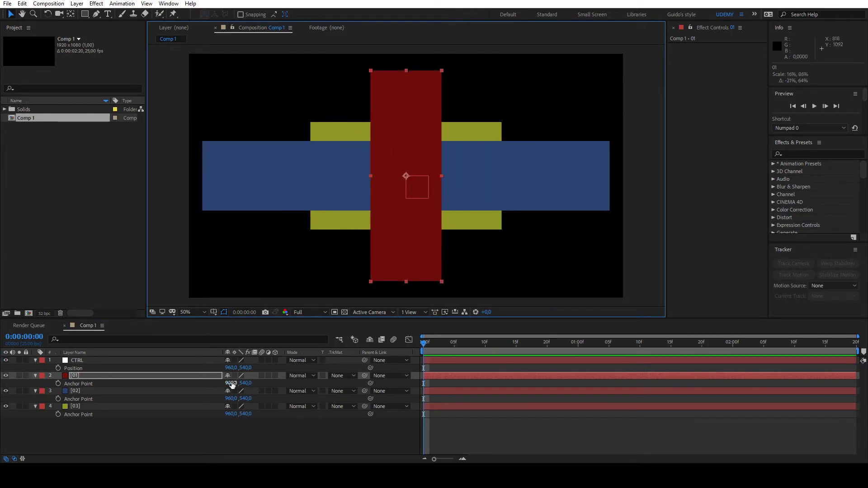
pyautogui.moveTo(231, 383); pyautogui.dragTo(544, 319)
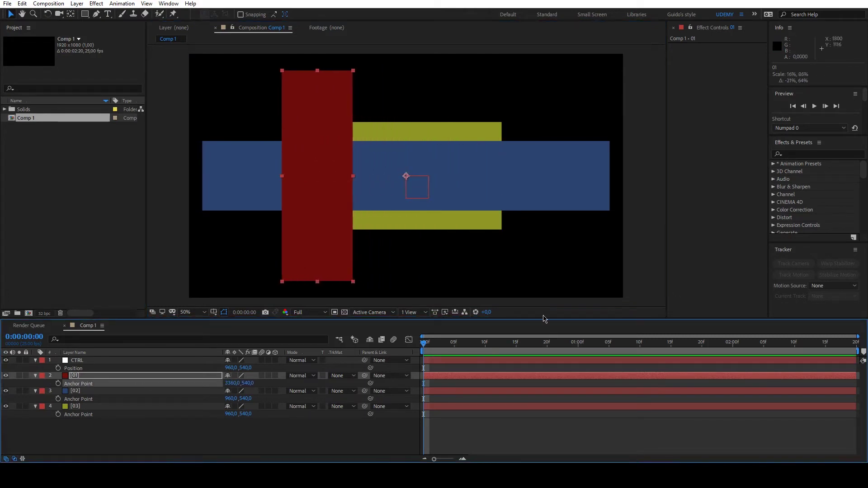
pyautogui.moveTo(248, 384); pyautogui.dragTo(298, 384)
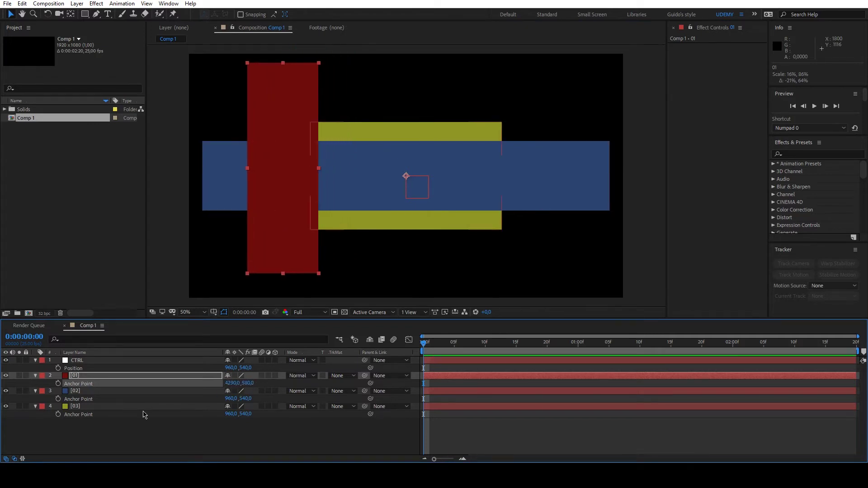
# Step: Scale layer 02 to about 32% by 70% and set its Anchor Point to about 195, 540
pyautogui.click(129, 398)
pyautogui.moveTo(231, 398)
pyautogui.mouseDown()
pyautogui.moveTo(296, 387)
pyautogui.moveTo(241, 399)
pyautogui.mouseUp()
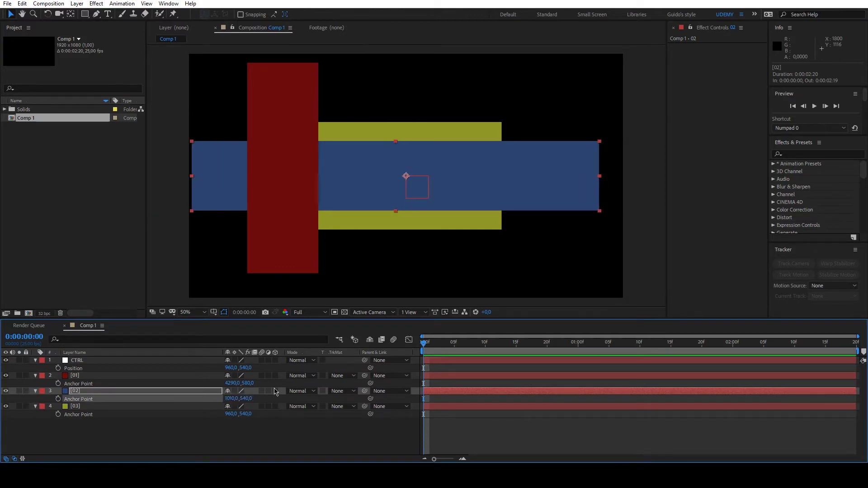
pyautogui.moveTo(600, 212); pyautogui.dragTo(471, 268)
pyautogui.moveTo(229, 398); pyautogui.dragTo(202, 403)
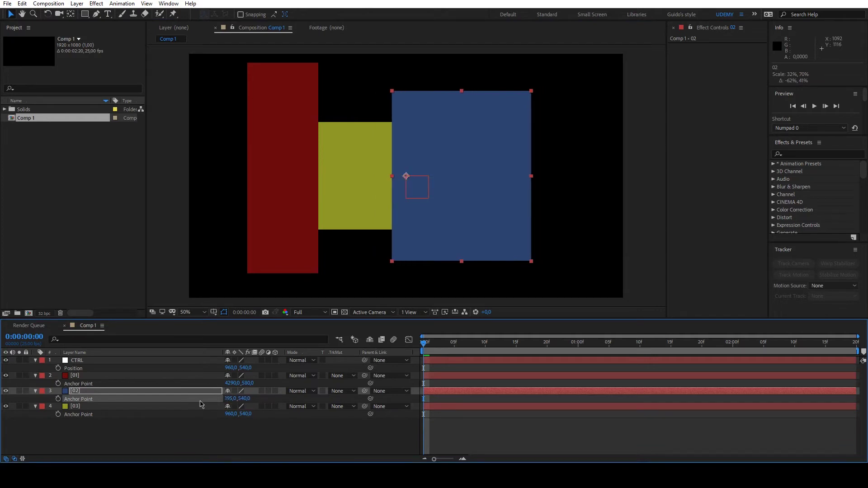
# Step: Scale layer 03 to about 83% by 36%, making it a wide, low rectangle
pyautogui.click(161, 406)
pyautogui.moveTo(502, 230); pyautogui.dragTo(587, 220)
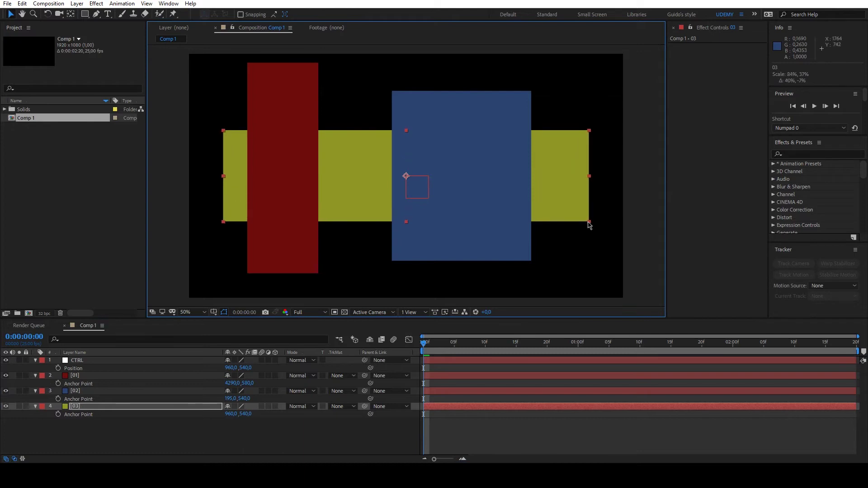
pyautogui.click(217, 437)
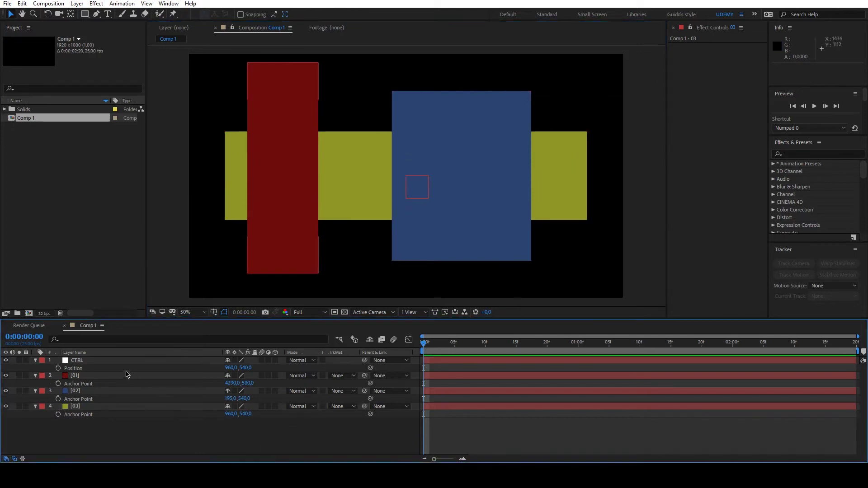
# Step: Move the CTRL null to test the rearranged solids together, and undo the move
pyautogui.click(117, 360)
pyautogui.moveTo(409, 183); pyautogui.dragTo(359, 223)
pyautogui.hotkey('ctrl', 'z')
pyautogui.hotkey('ctrl', 'z')
pyautogui.hotkey('ctrl', 'z')
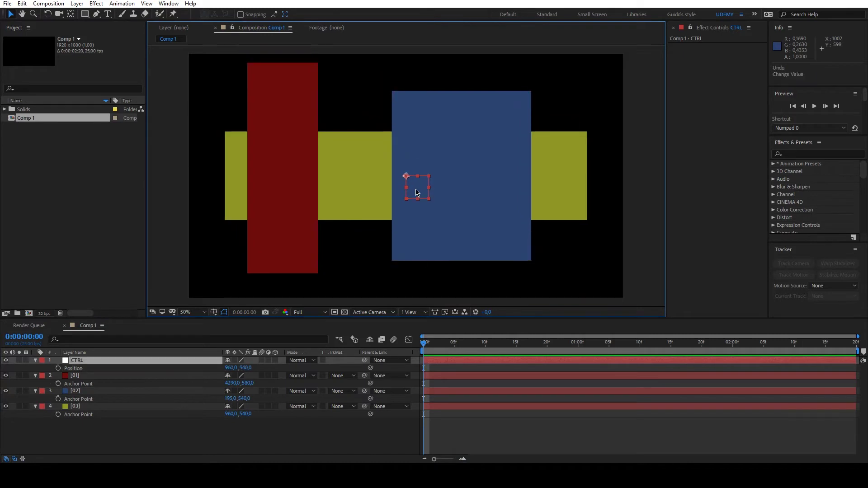
# Step: Show the Position property of layers 01, 02 and 03 in place of their Anchor Points
pyautogui.click(104, 434)
pyautogui.press('p')
pyautogui.click(91, 406)
pyautogui.click(90, 376)
pyautogui.keyDown('shift'); pyautogui.click(103, 414); pyautogui.keyUp('shift')
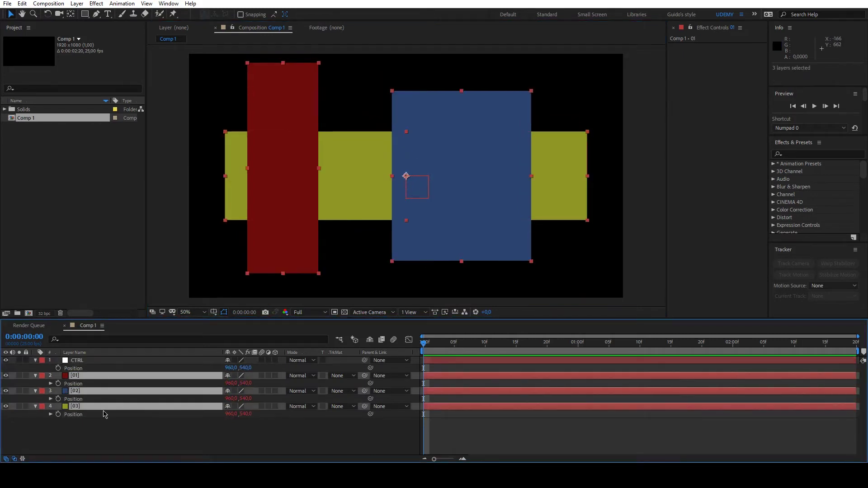
pyautogui.click(121, 431)
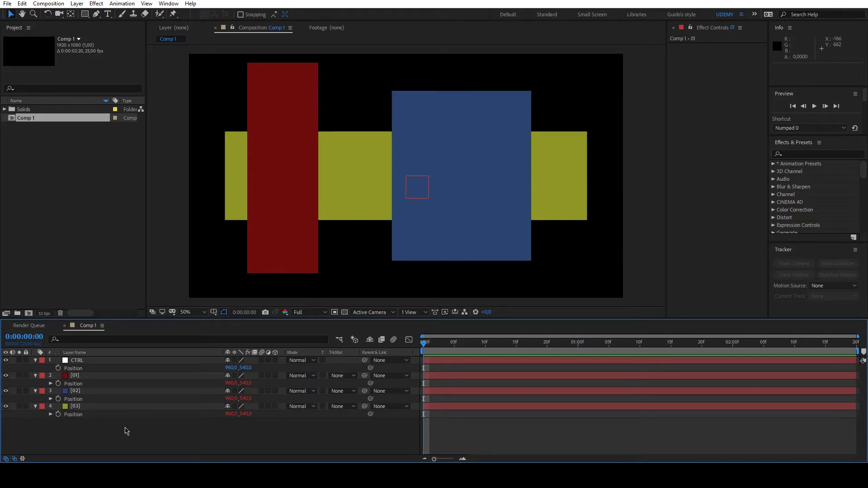
pyautogui.click(285, 189)
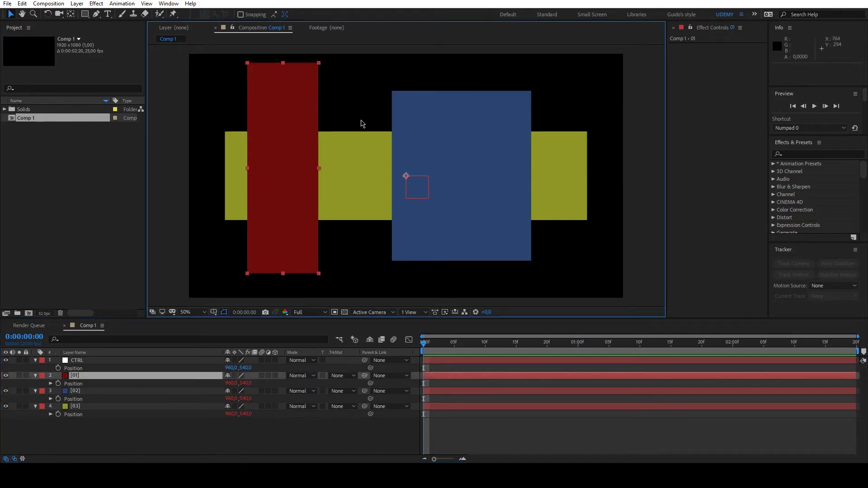
pyautogui.click(98, 392)
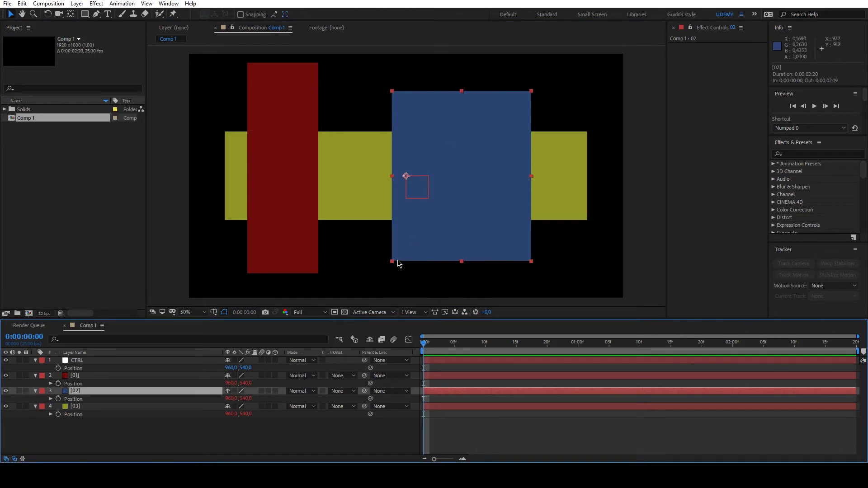
# Step: Reveal all modified properties of layers 01, 02 and 03 and enlarge the timeline area to show them fully
pyautogui.click(82, 408)
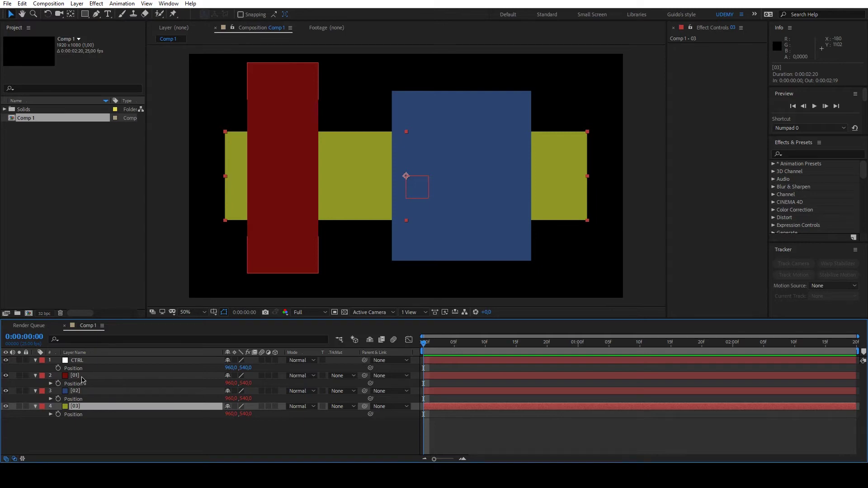
pyautogui.keyDown('shift'); pyautogui.click(87, 378); pyautogui.keyUp('shift')
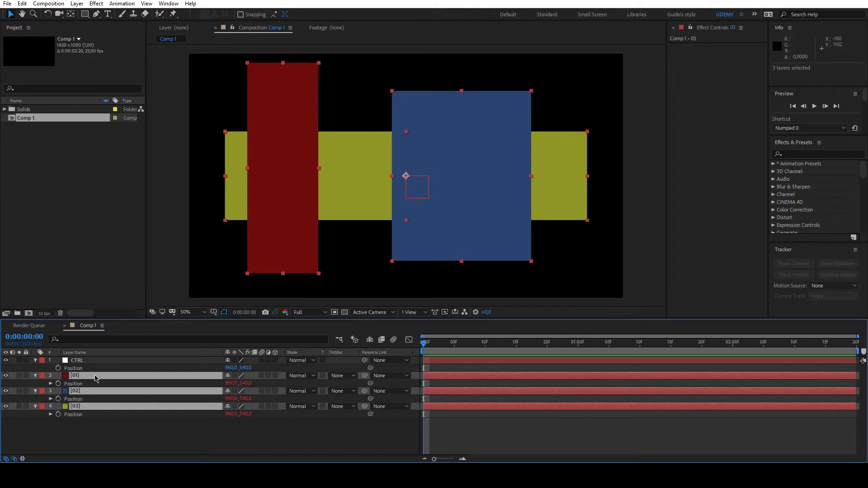
pyautogui.press('u')
pyautogui.press('u')
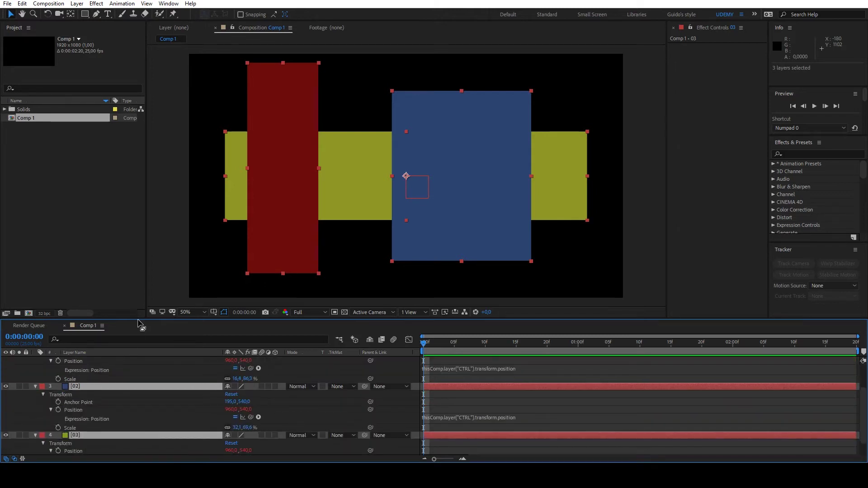
pyautogui.moveTo(138, 322); pyautogui.dragTo(145, 244)
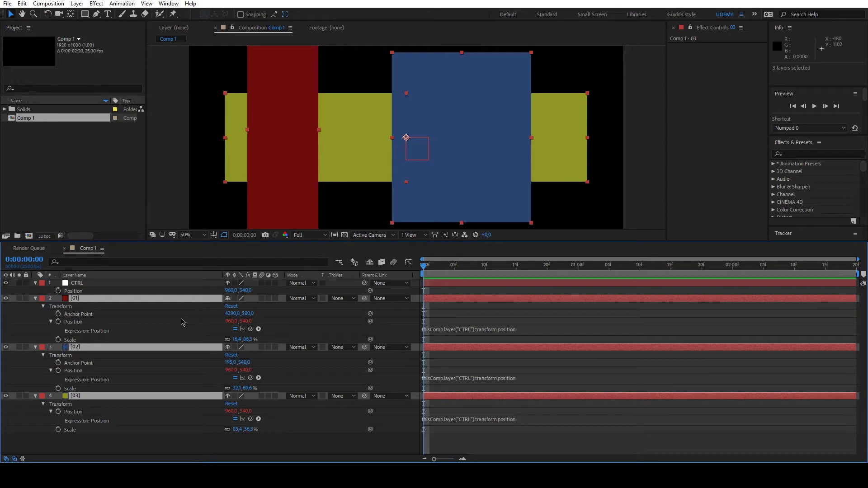
# Step: Append *1.5 to layer 01's Position expression so it multiplies the CTRL position
pyautogui.click(314, 444)
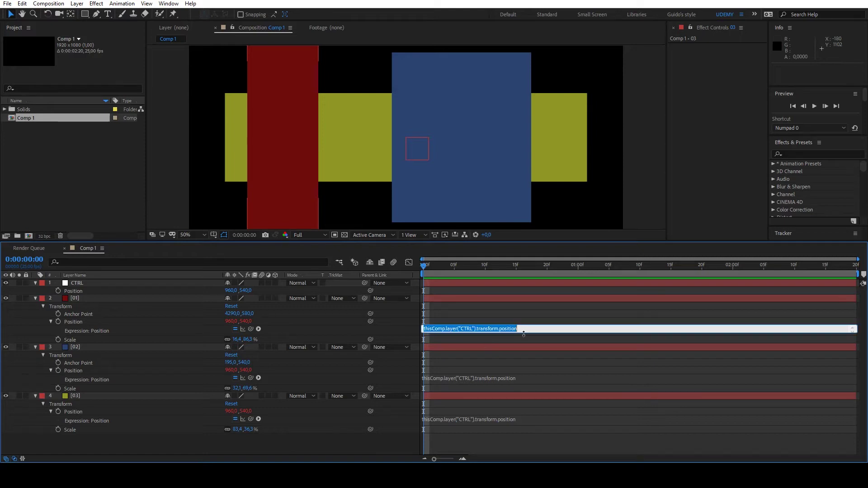
pyautogui.click(520, 329)
pyautogui.click(523, 330)
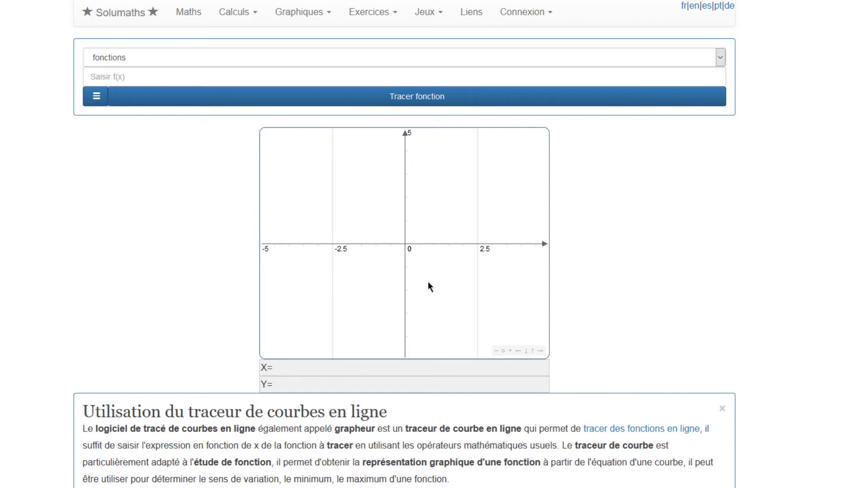
# Step: Switch to the Solumaths online function plotter and plot sin(X)
pyautogui.click(140, 79)
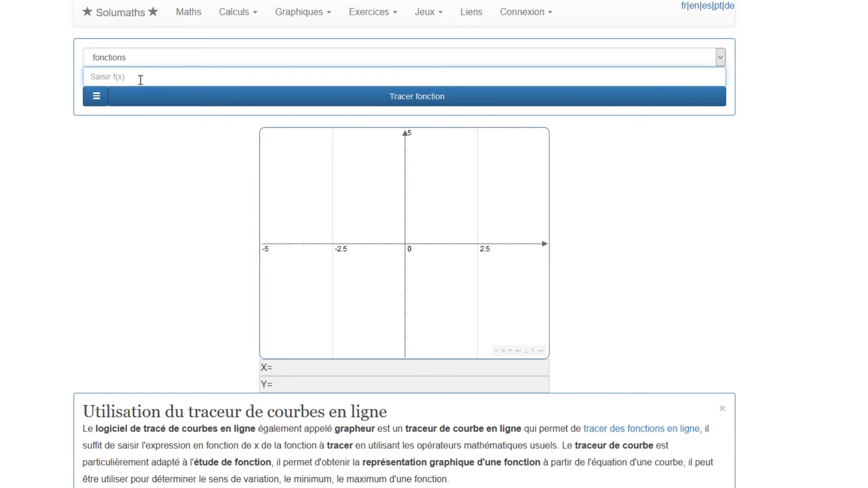
pyautogui.write('sin(X)')
pyautogui.click(364, 104)
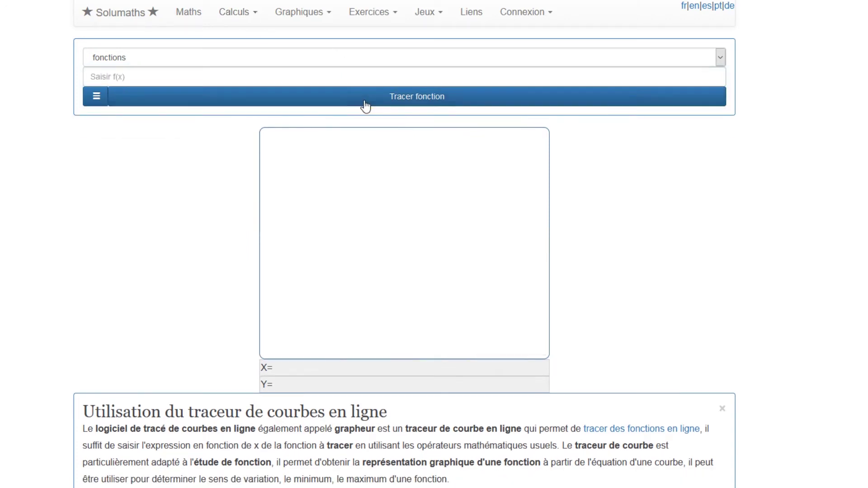
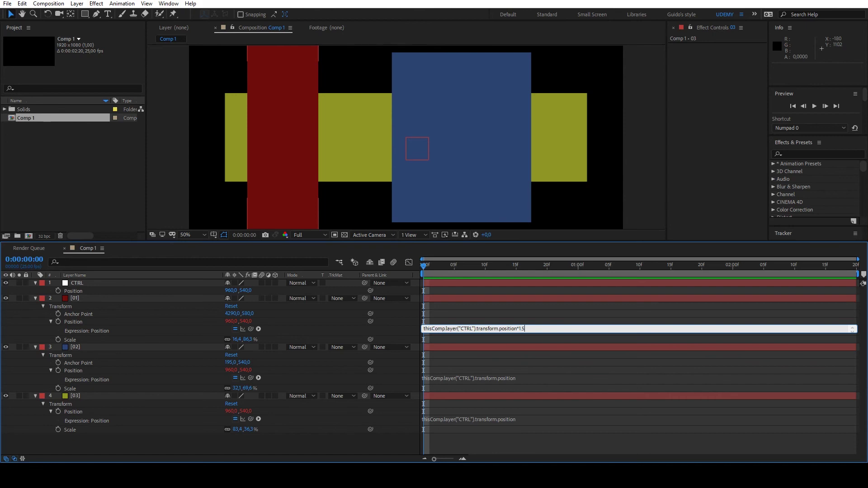
# Step: Append /1.5 to layer 02's Position expression and /2.5 to layer 03's Position expression
pyautogui.click(535, 378)
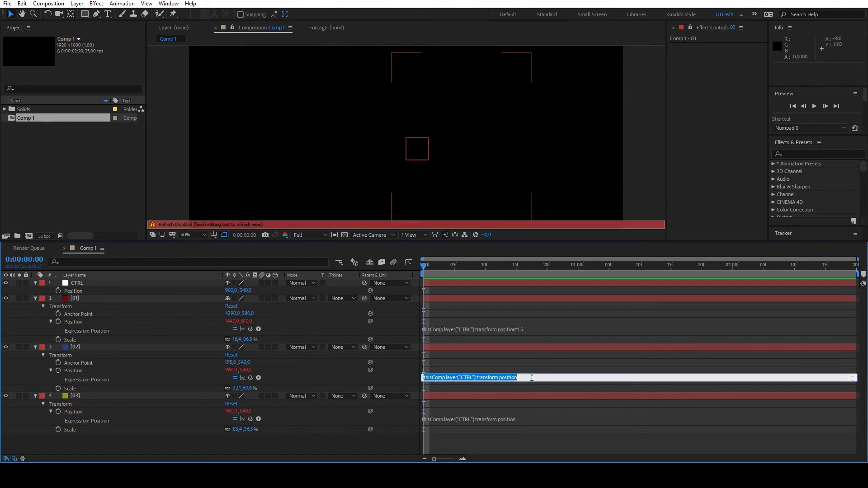
pyautogui.click(532, 378)
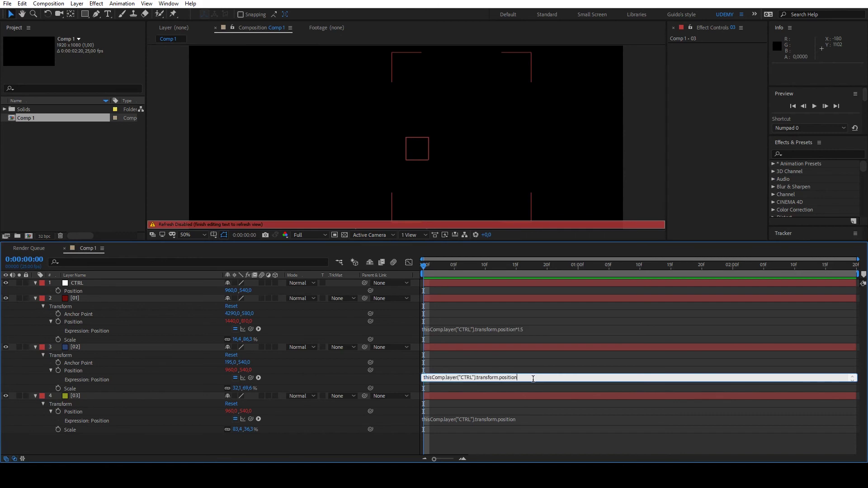
pyautogui.click(384, 427)
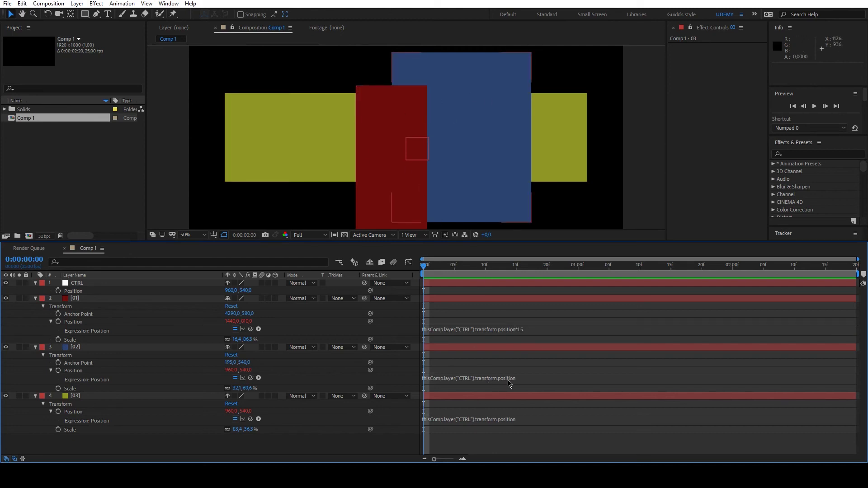
pyautogui.click(523, 379)
pyautogui.click(523, 377)
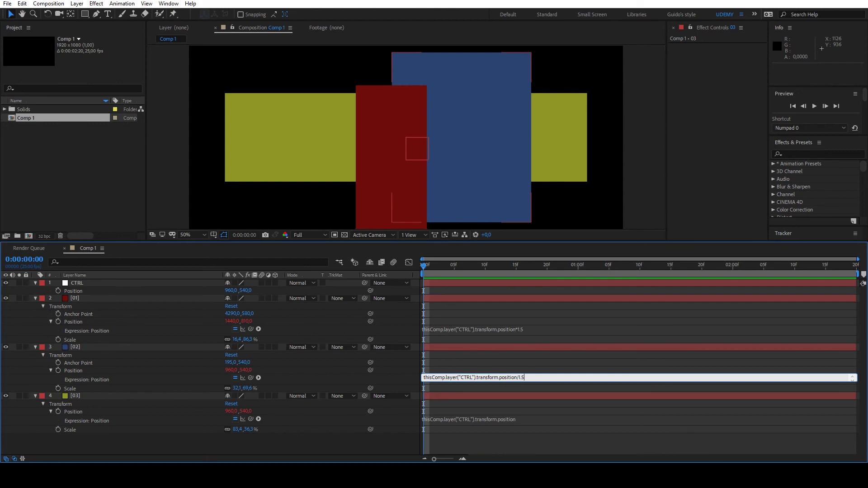
pyautogui.click(520, 364)
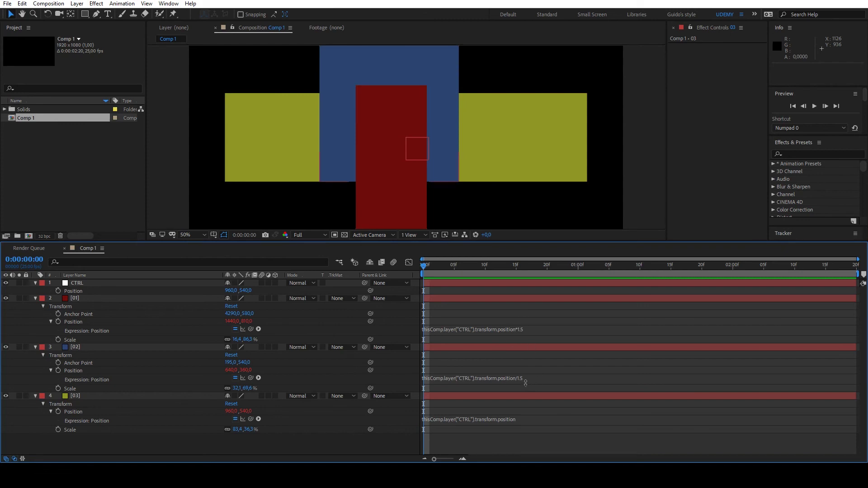
pyautogui.click(523, 419)
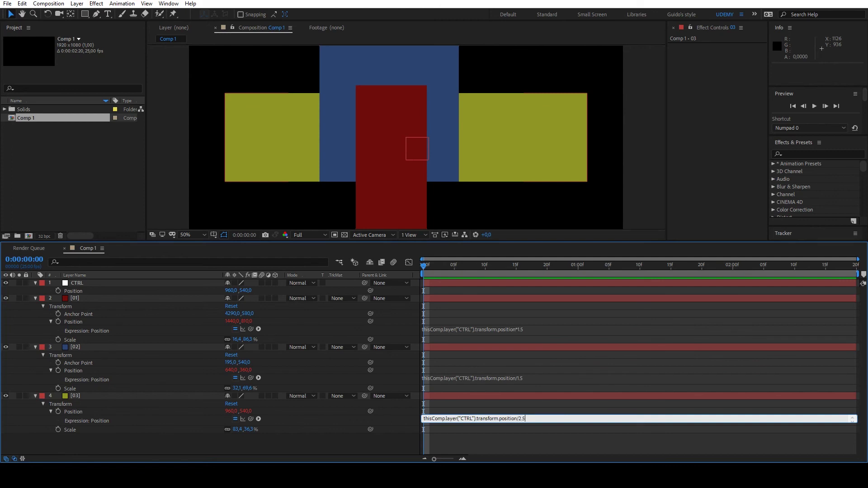
pyautogui.click(233, 445)
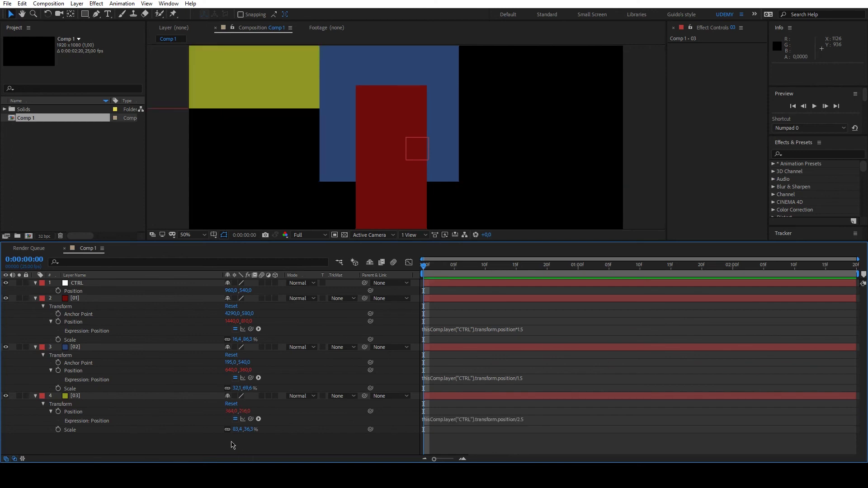
# Step: Select layers 01, 02 and 03 and show only their Anchor Point properties
pyautogui.scroll(-2, 407, 135)
pyautogui.press('h')
pyautogui.moveTo(370, 118)
pyautogui.mouseDown()
pyautogui.moveTo(362, 131)
pyautogui.moveTo(358, 121)
pyautogui.mouseUp()
pyautogui.press('v')
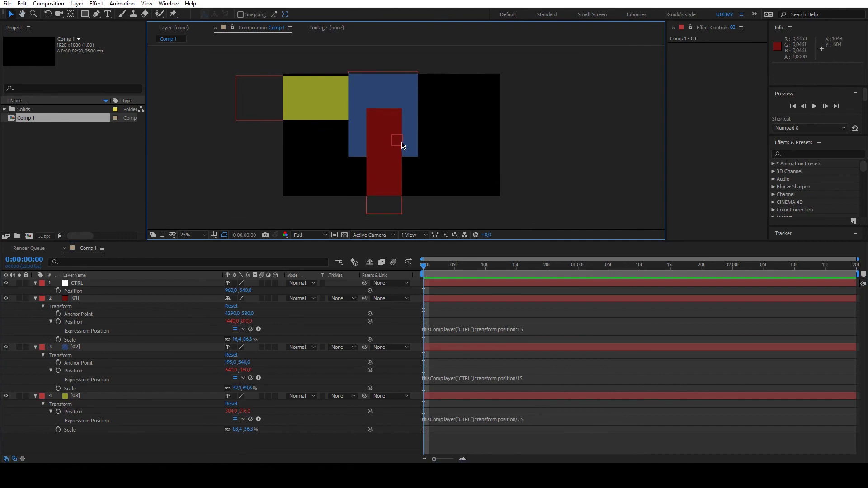
pyautogui.click(398, 141)
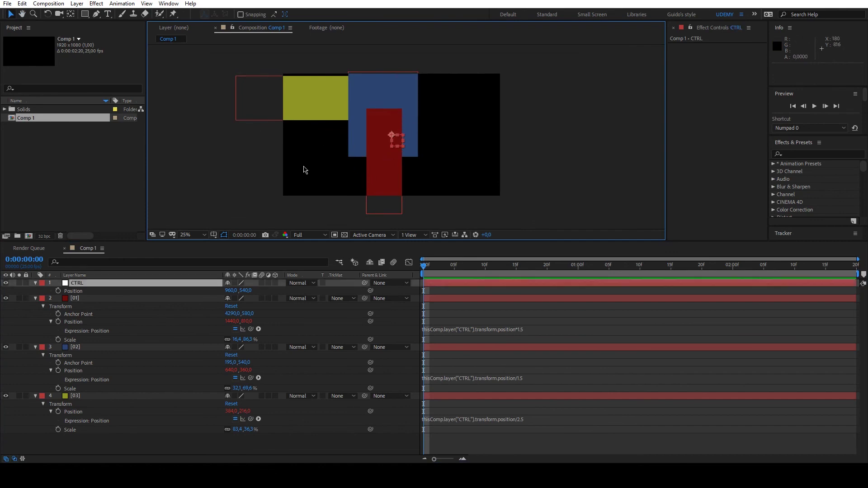
pyautogui.click(96, 299)
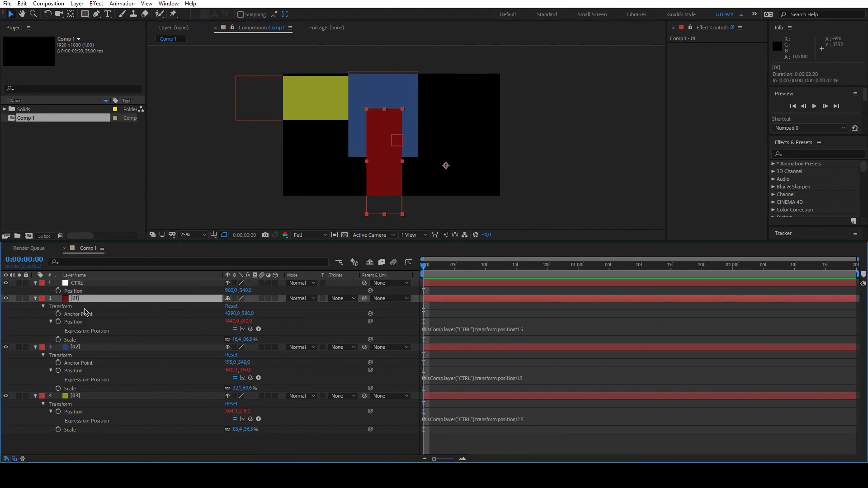
pyautogui.keyDown('shift'); pyautogui.click(76, 398); pyautogui.keyUp('shift')
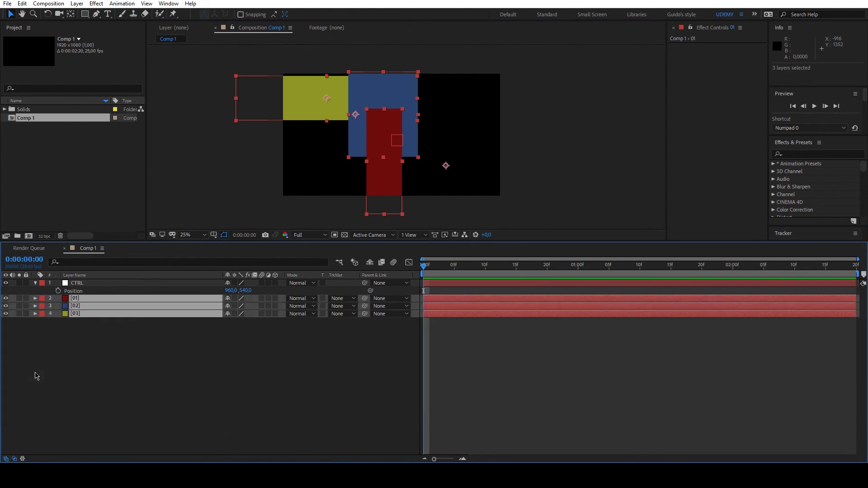
pyautogui.press('a')
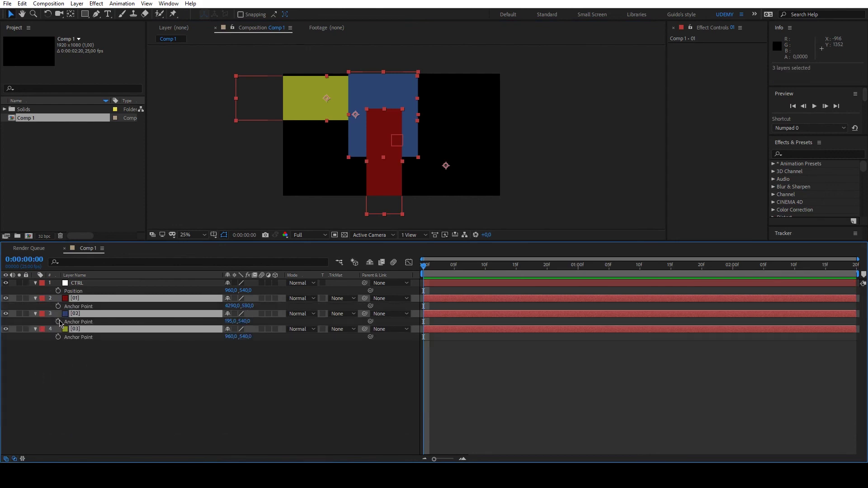
# Step: Reposition the red and blue solids by setting layer 01's Anchor Point to about 6804, 757 and layer 02's to about 468, 121
pyautogui.click(213, 341)
pyautogui.moveTo(235, 305); pyautogui.dragTo(728, 262)
pyautogui.moveTo(248, 306); pyautogui.dragTo(357, 281)
pyautogui.moveTo(232, 306); pyautogui.dragTo(164, 333)
# Step: Set layer 03's Anchor Point to about 457, -554, placing it behind the other solids, and enlarge the composition viewer area
pyautogui.click(99, 330)
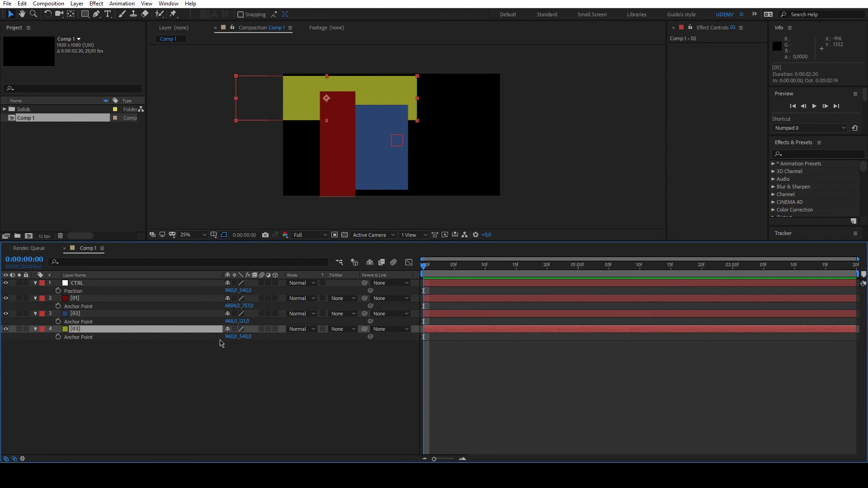
pyautogui.moveTo(229, 339); pyautogui.dragTo(2, 362)
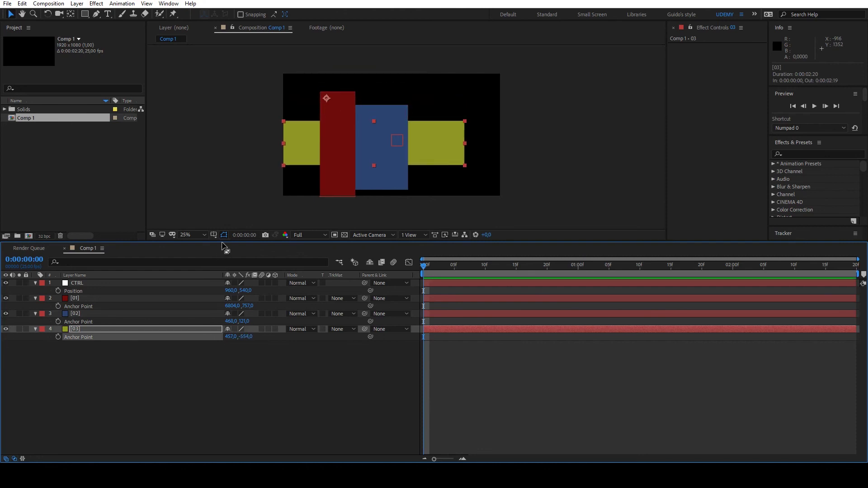
pyautogui.moveTo(221, 241); pyautogui.dragTo(231, 337)
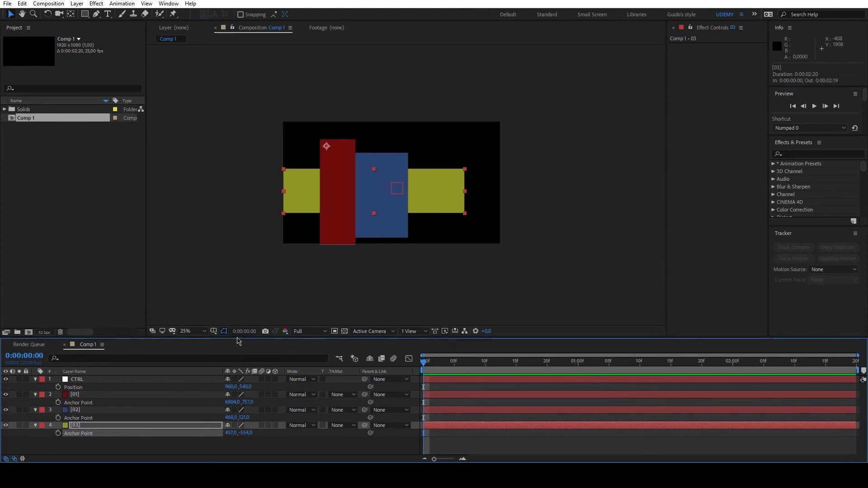
# Step: Move the CTRL null across the composition to about 1814, 532 to test how the solids follow it at different rates
pyautogui.click(79, 379)
pyautogui.click(190, 330)
pyautogui.click(191, 170)
pyautogui.scroll(-1, 399, 188)
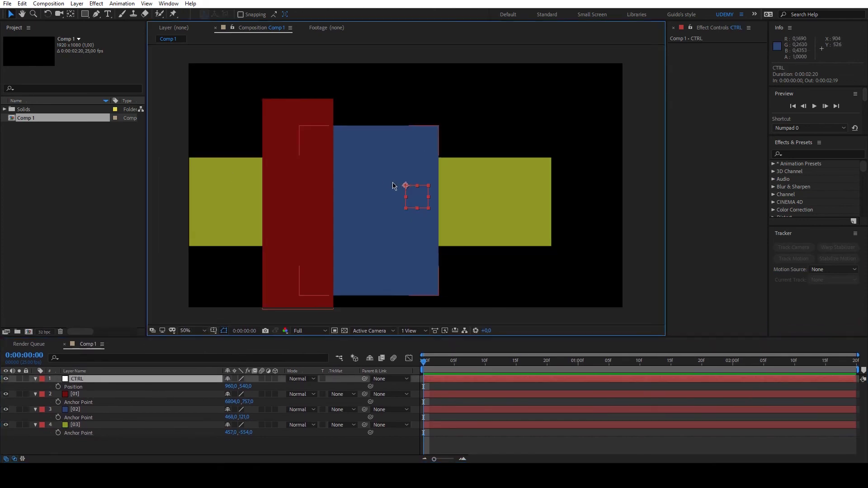
pyautogui.press('v')
pyautogui.moveTo(401, 178); pyautogui.dragTo(425, 186)
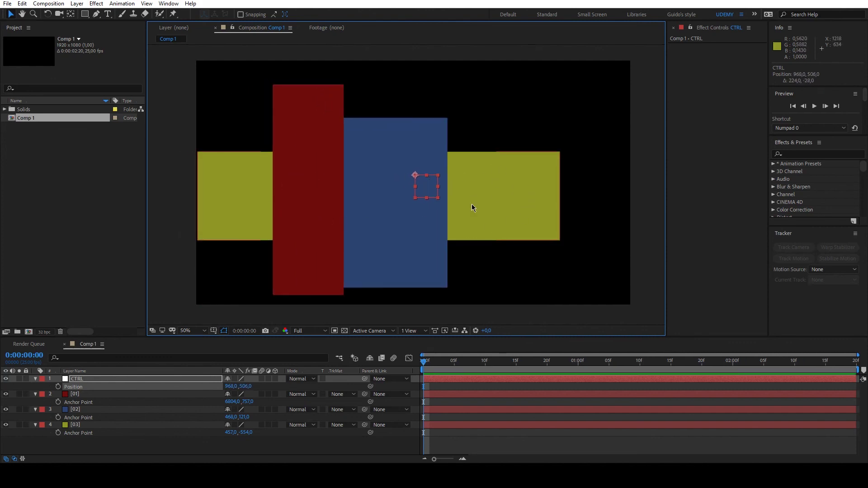
pyautogui.moveTo(421, 185); pyautogui.dragTo(611, 195)
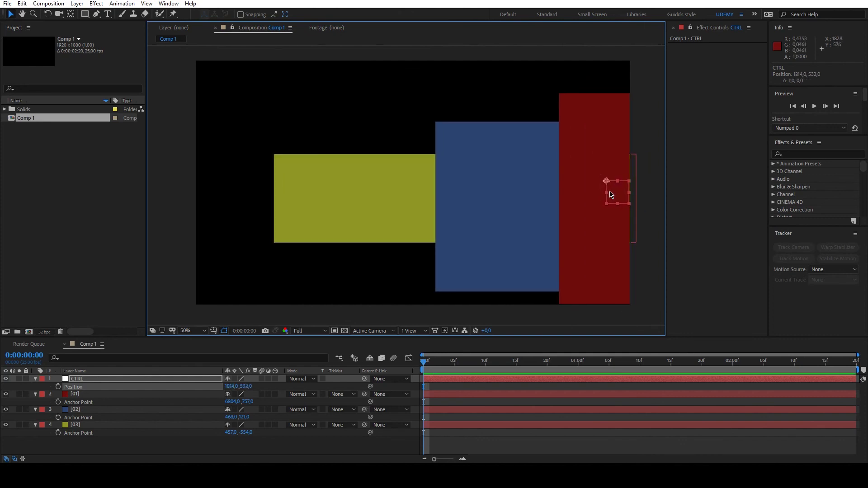